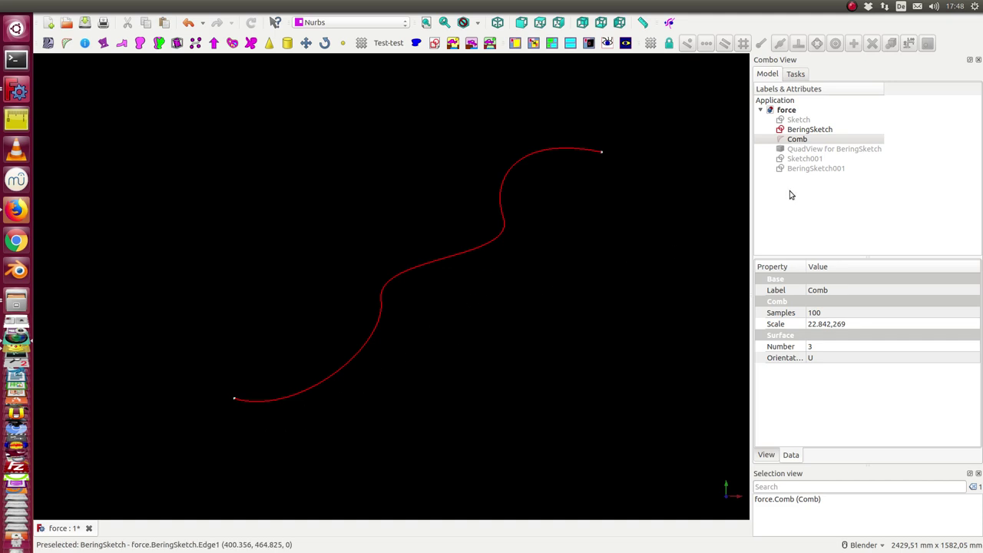
# Show the Comb curvature comb (100 samples) along the red BeringSketch S-curve, then select Sketch.
pyautogui.click(788, 141)
pyautogui.press('space')
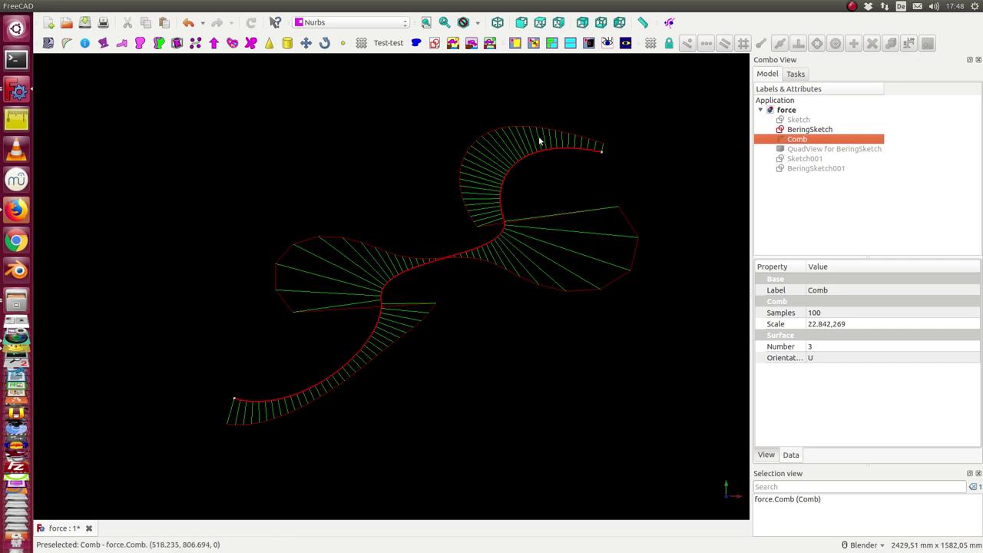
pyautogui.click(804, 121)
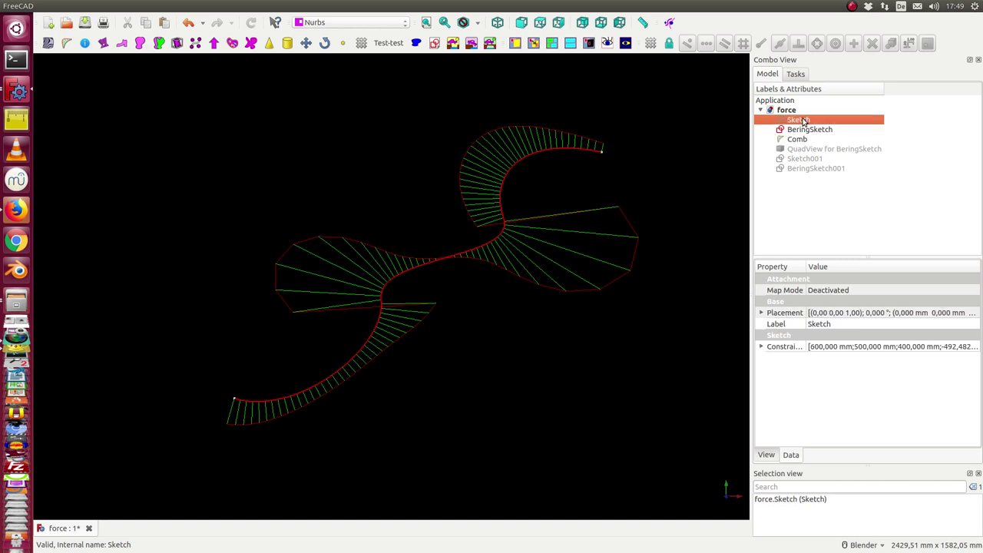
# Open Sketch and drag several control-polygon edges and points to reshape the S-curve.
pyautogui.doubleClick(802, 121)
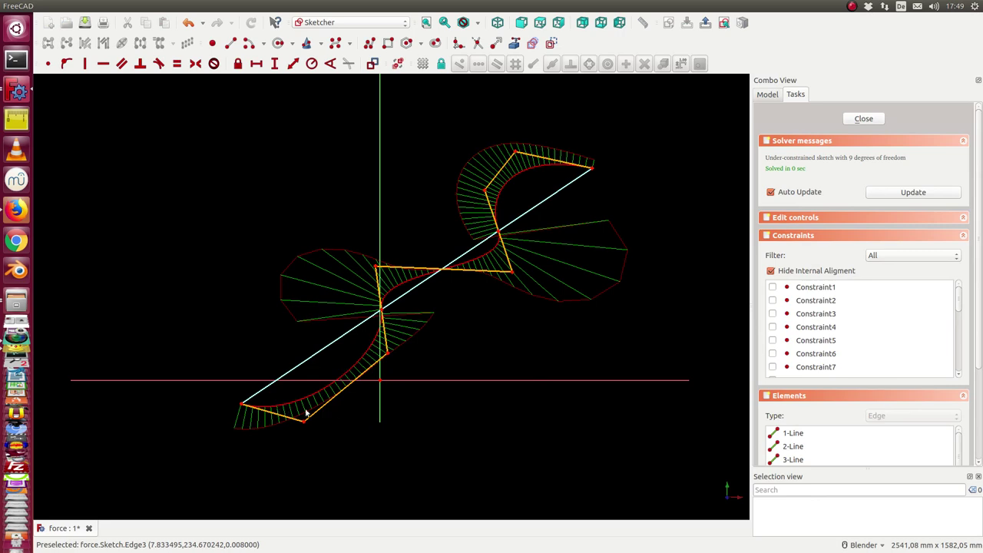
pyautogui.moveTo(336, 400); pyautogui.dragTo(344, 408)
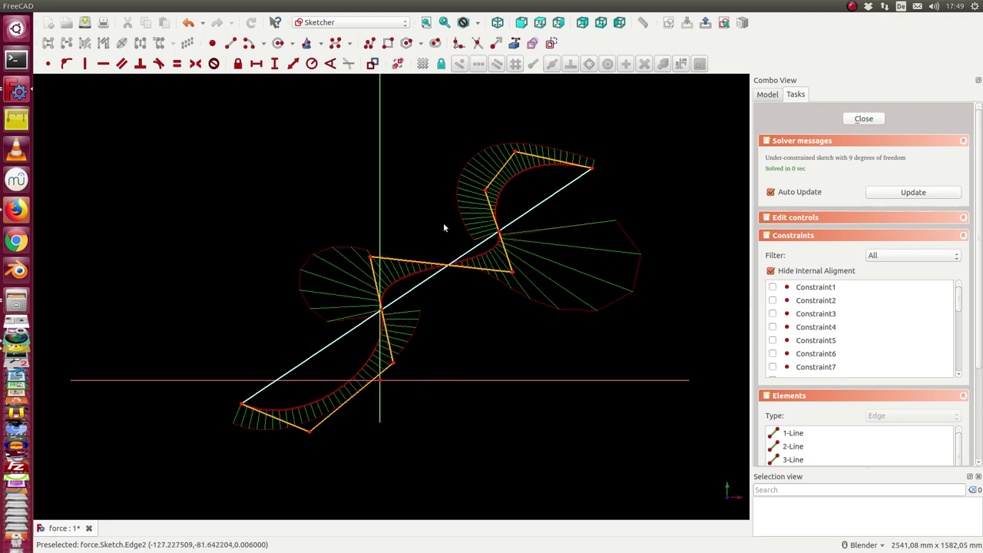
pyautogui.moveTo(499, 175); pyautogui.dragTo(501, 160)
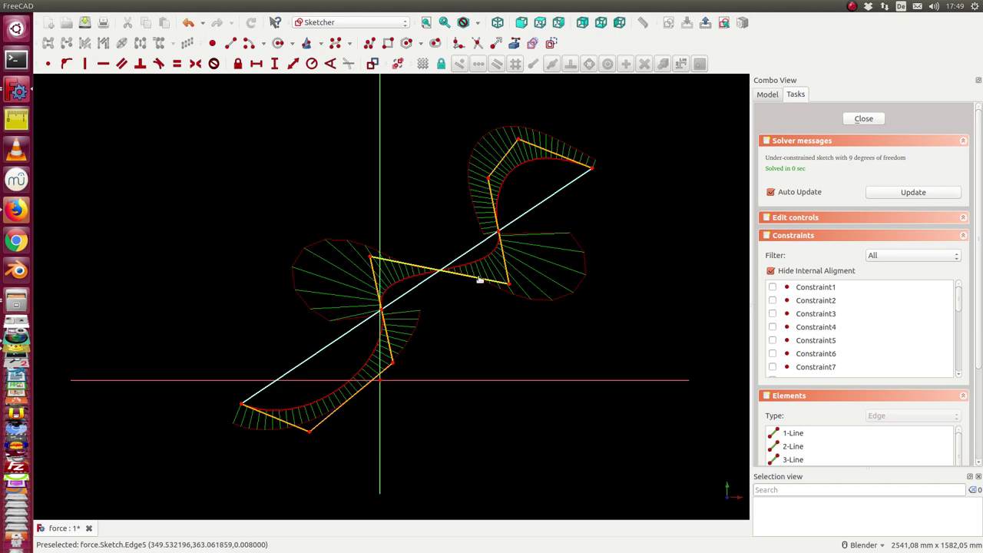
pyautogui.moveTo(478, 278); pyautogui.dragTo(488, 282)
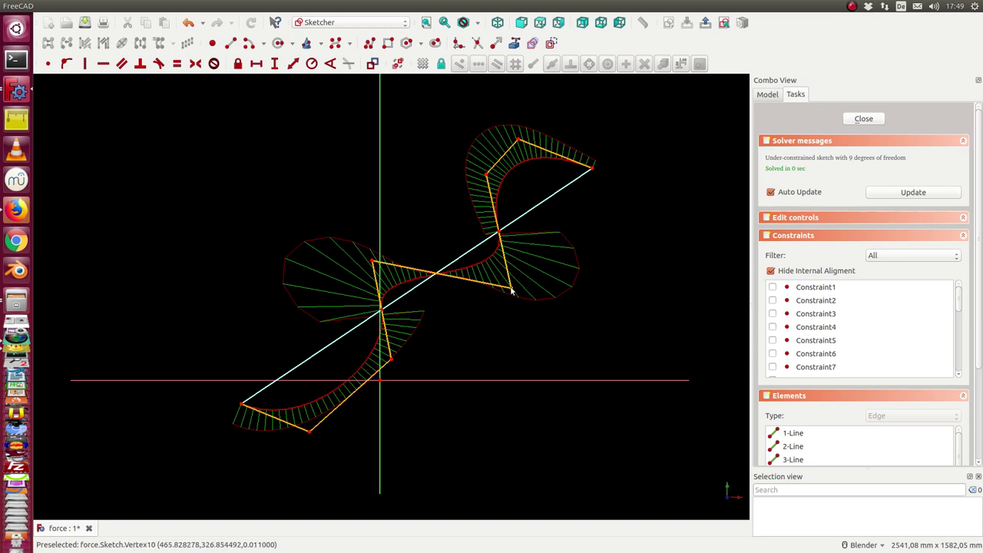
pyautogui.moveTo(512, 290); pyautogui.dragTo(520, 290)
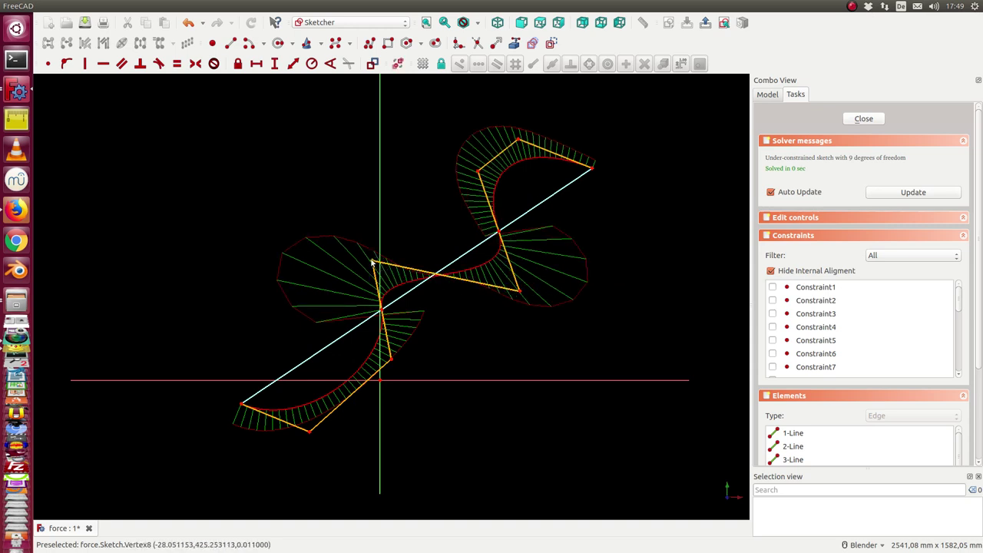
pyautogui.moveTo(372, 262); pyautogui.dragTo(377, 266)
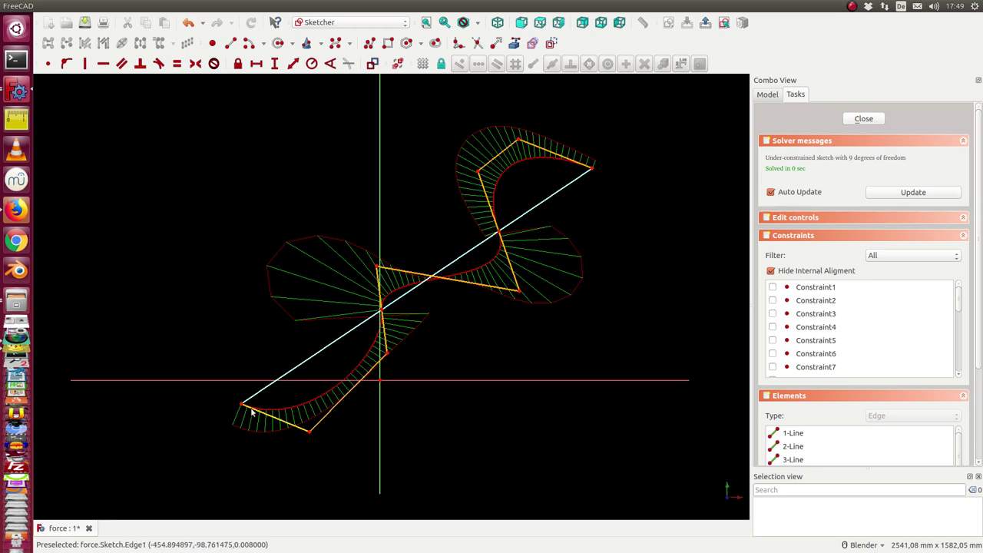
# Hide the Comb curvature comb from the model tree.
pyautogui.click(771, 96)
pyautogui.click(799, 161)
pyautogui.press('space')
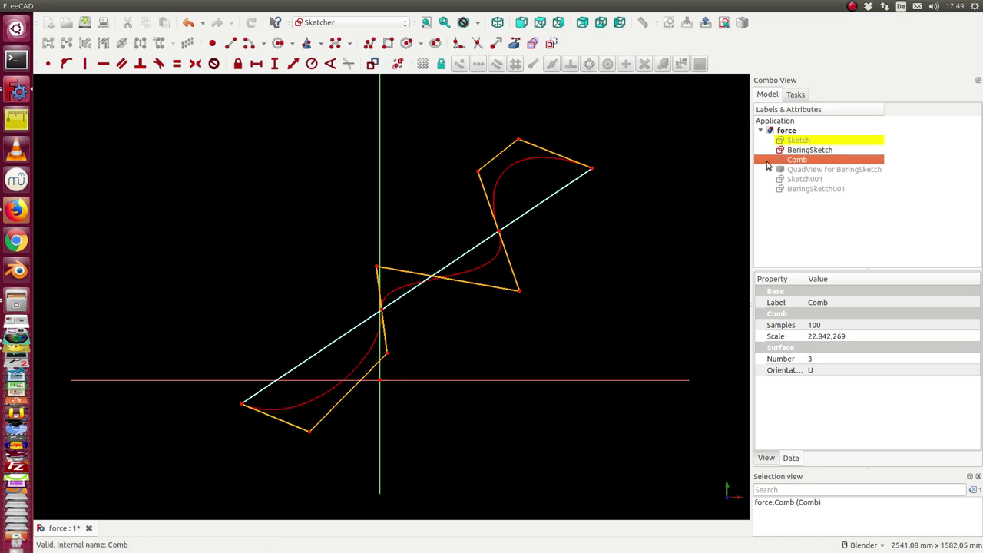
# Deselect Comb and close the Sketch editing task.
pyautogui.click(647, 146)
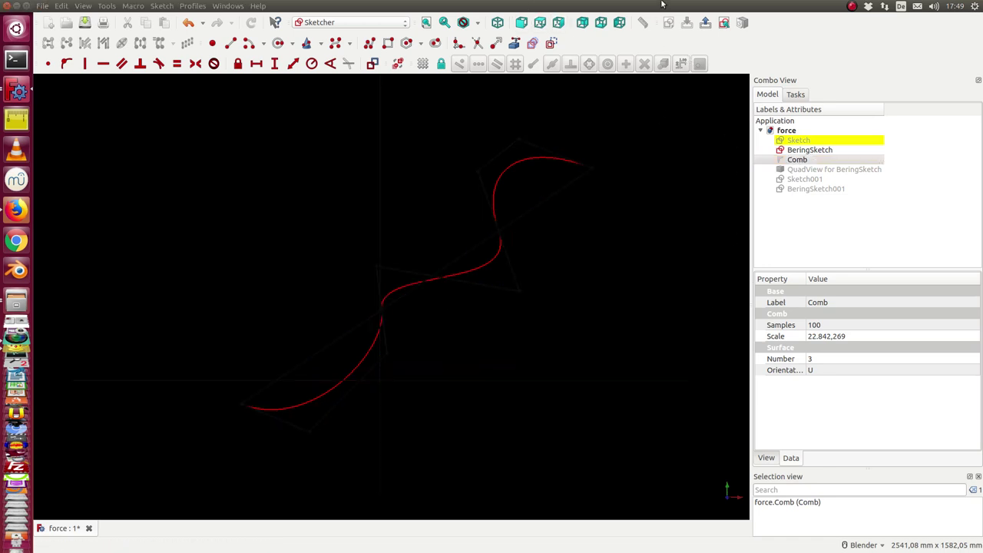
pyautogui.click(796, 95)
pyautogui.click(859, 119)
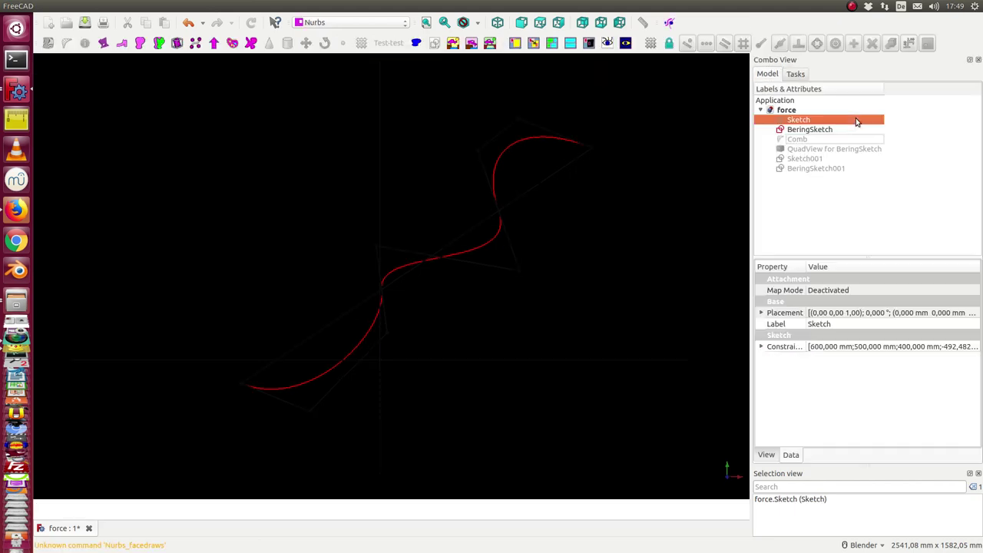
# Create a force monitor for Sketch and BeringSketch (BendArc 476.3, Stretch 20.5%) and move its readout aside.
pyautogui.keyDown('ctrl'); pyautogui.click(802, 130); pyautogui.keyUp('ctrl')
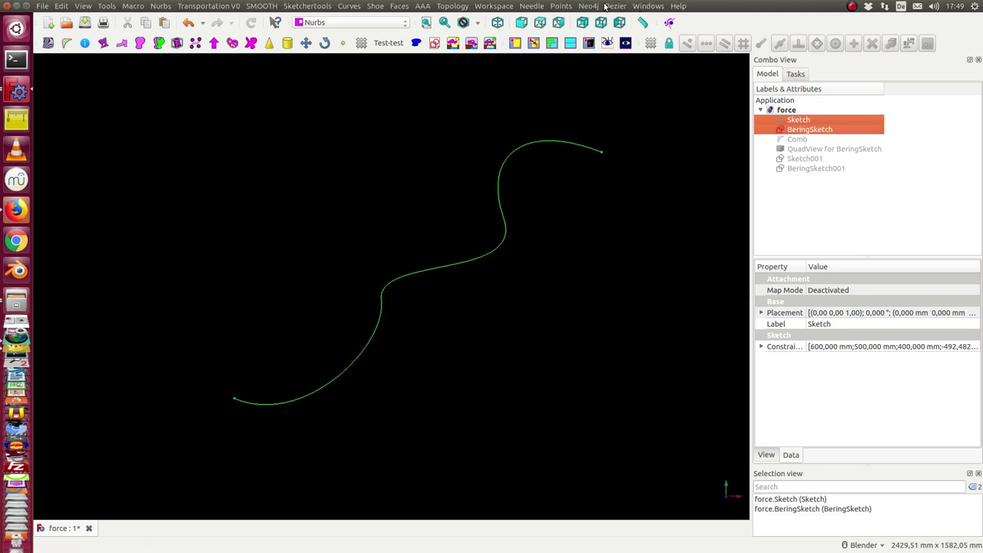
pyautogui.click(617, 7)
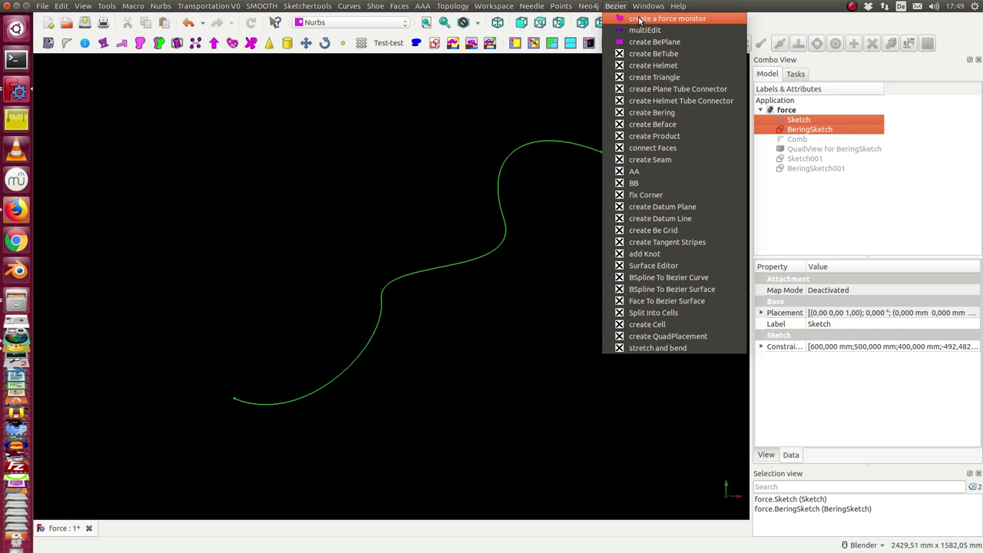
pyautogui.click(640, 20)
pyautogui.moveTo(104, 21)
pyautogui.mouseDown()
pyautogui.moveTo(253, 94)
pyautogui.moveTo(376, 104)
pyautogui.mouseUp()
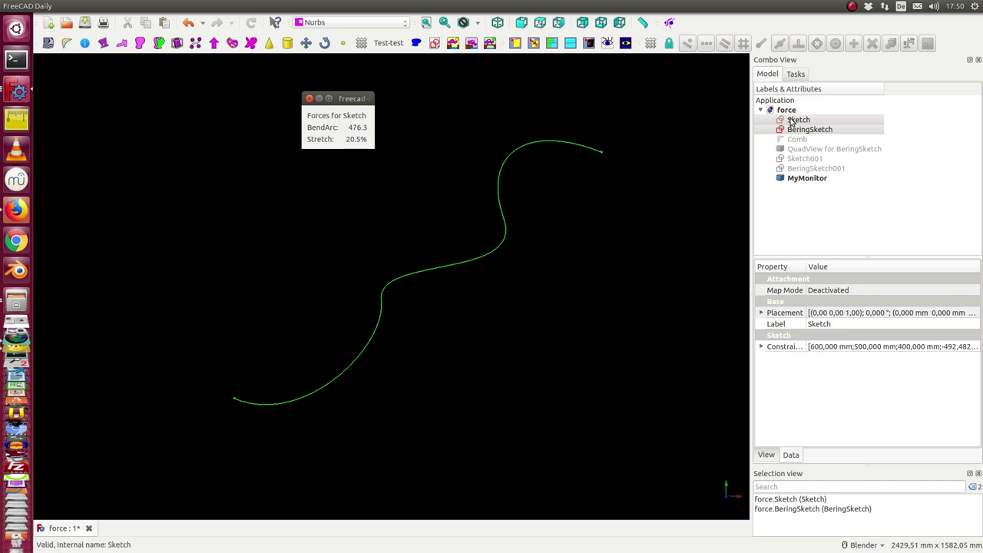
pyautogui.click(792, 121)
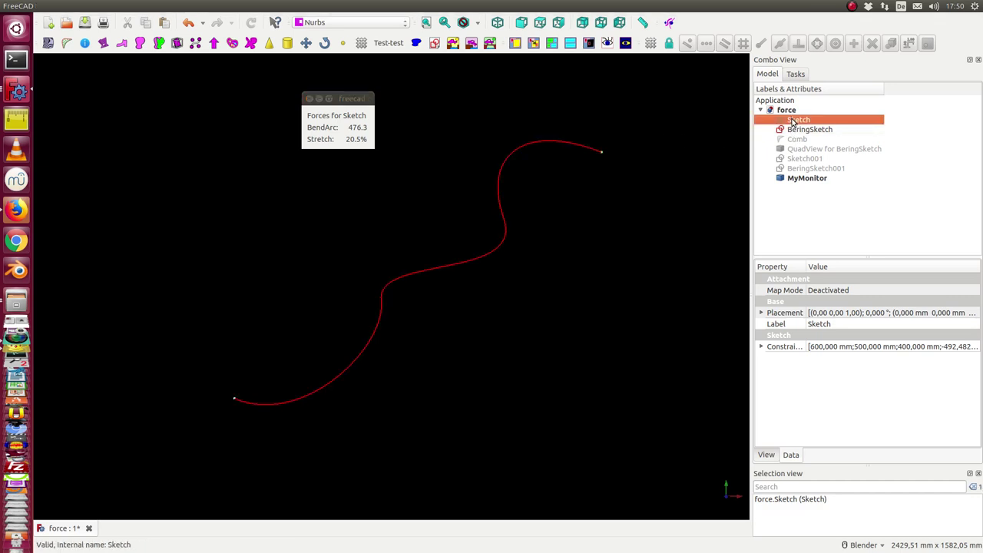
# Reopen Sketch and drag its control points onto the diagonal until the curve is straight (Stretch 0.0%).
pyautogui.doubleClick(792, 121)
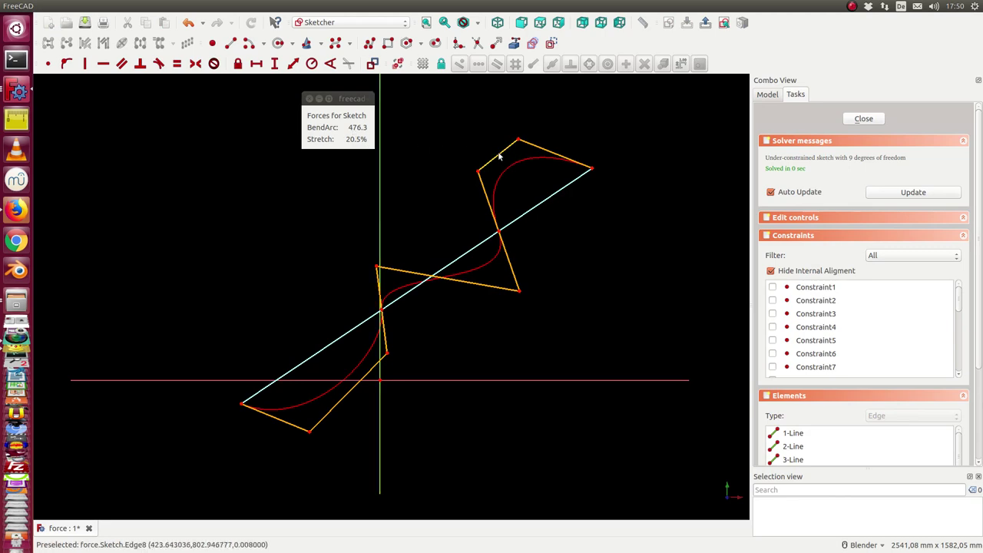
pyautogui.moveTo(500, 156)
pyautogui.mouseDown()
pyautogui.moveTo(523, 186)
pyautogui.moveTo(546, 192)
pyautogui.moveTo(537, 202)
pyautogui.moveTo(559, 189)
pyautogui.mouseUp()
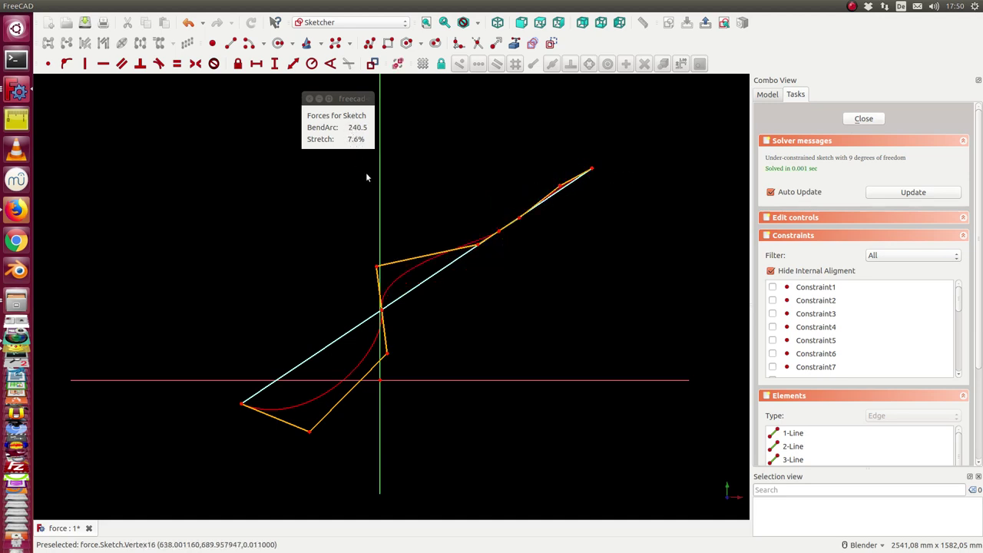
pyautogui.moveTo(375, 265); pyautogui.dragTo(406, 292)
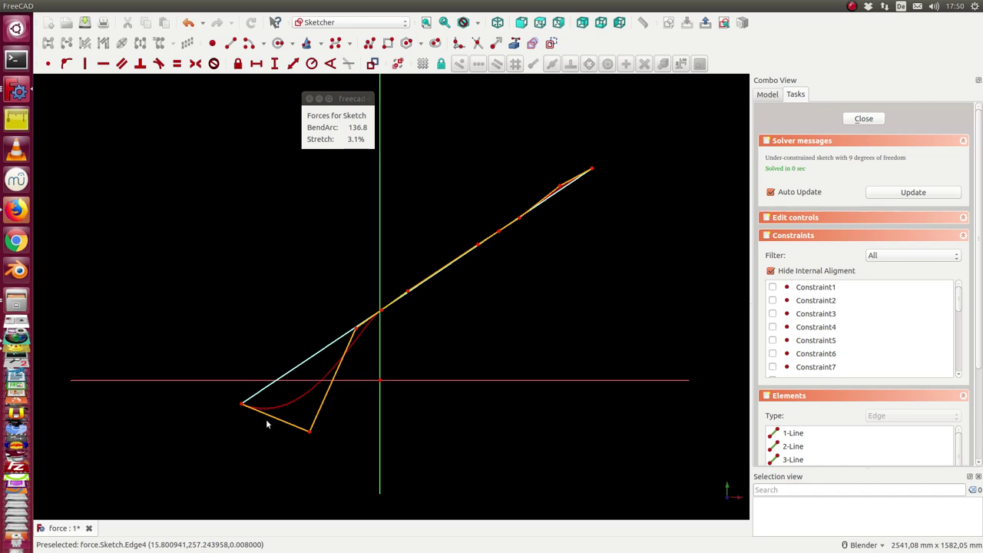
pyautogui.moveTo(306, 434); pyautogui.dragTo(278, 379)
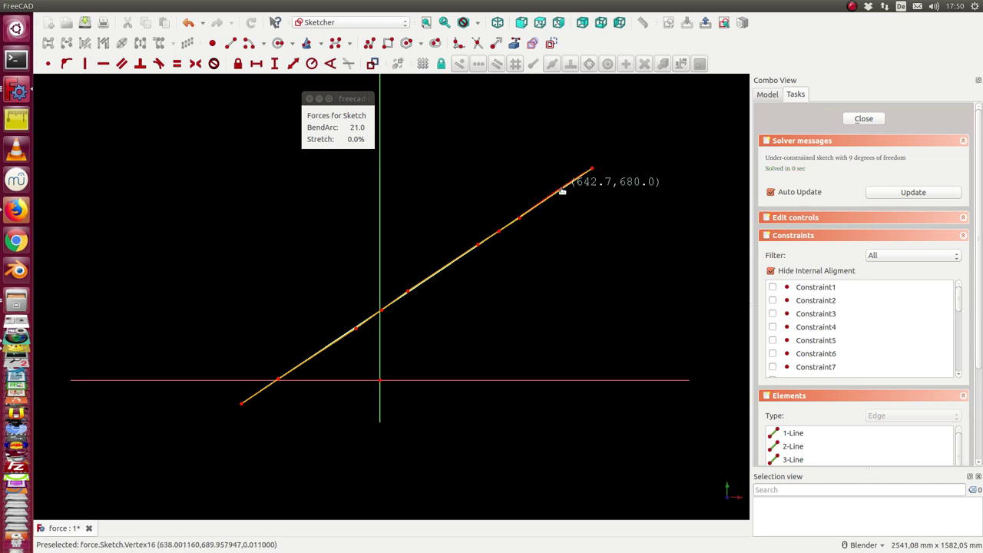
pyautogui.moveTo(559, 185); pyautogui.dragTo(561, 191)
# Bend the straightened curve into a new shape and close the sketch.
pyautogui.scroll(2, 436, 287)
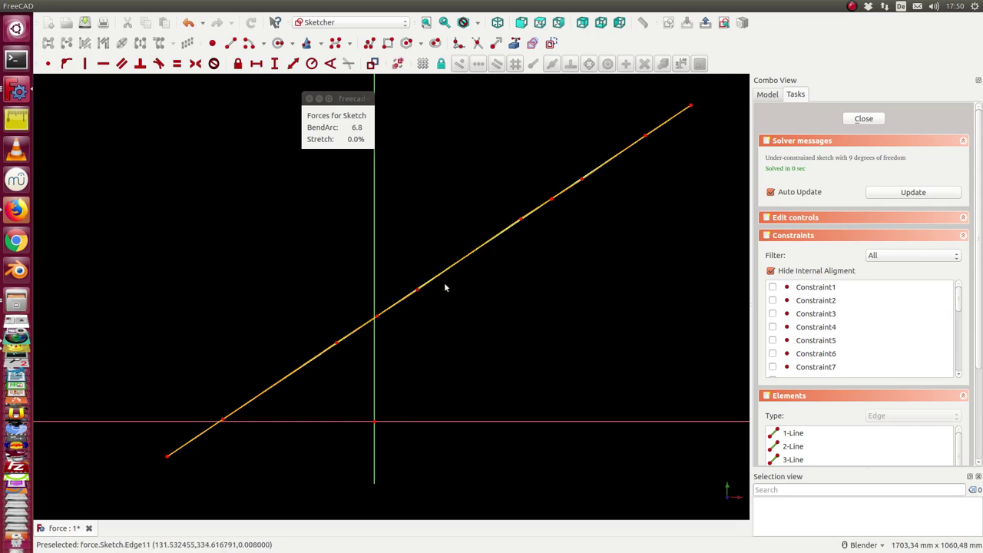
pyautogui.scroll(-2, 486, 285)
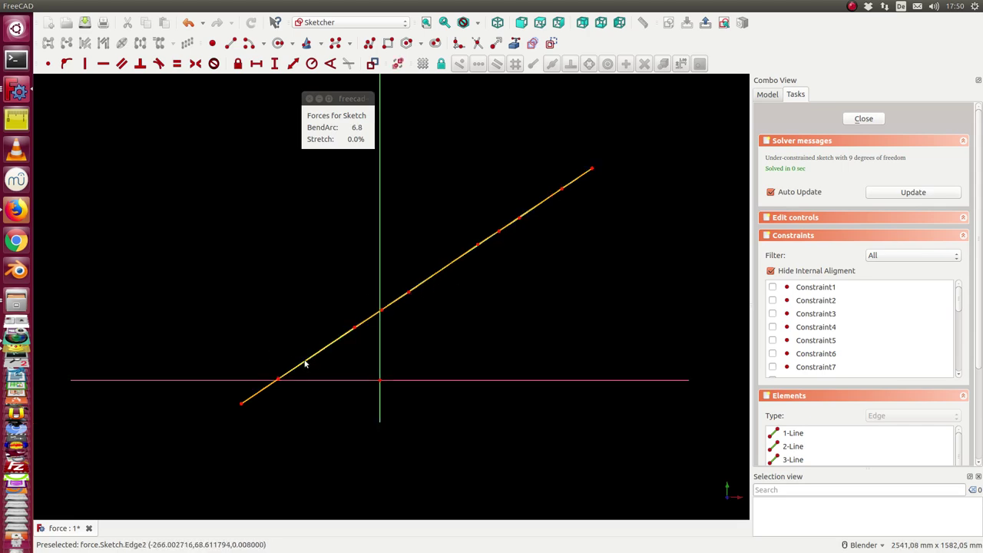
pyautogui.moveTo(305, 361); pyautogui.dragTo(264, 318)
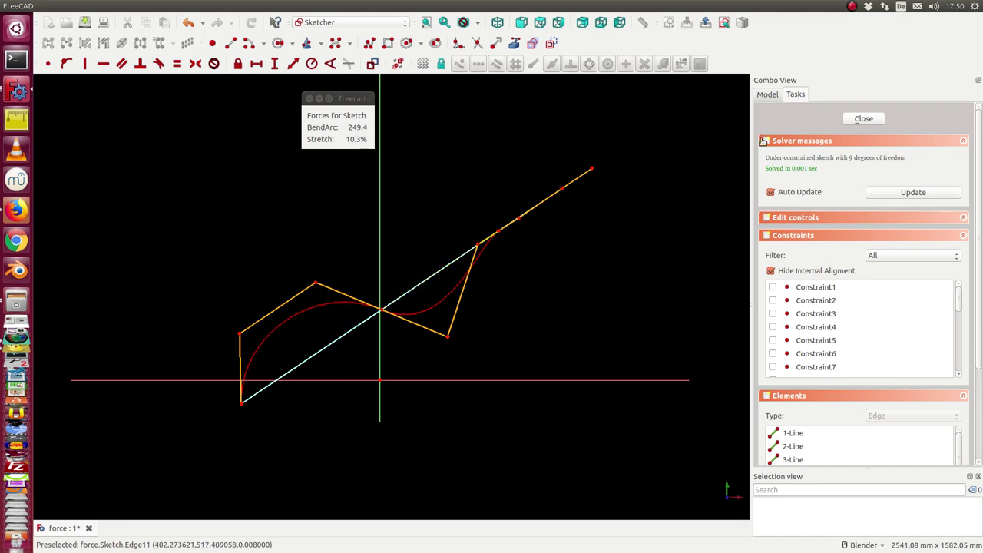
pyautogui.click(864, 120)
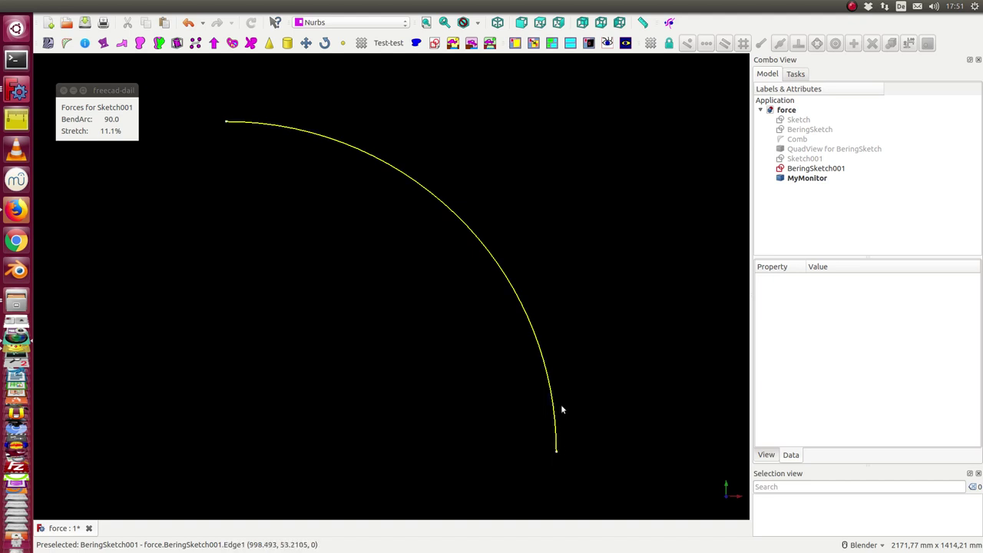
# Show and open Sketch001, then place the forces readout (BendArc 90.0, Stretch 11.1%) above the quarter arc.
pyautogui.click(796, 160)
pyautogui.press('space')
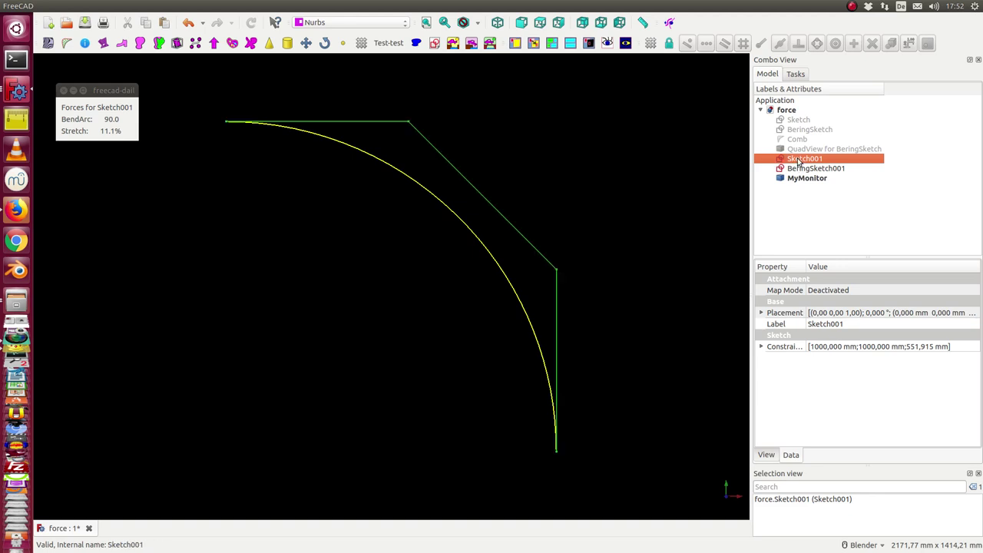
pyautogui.doubleClick(797, 159)
pyautogui.scroll(-4, 602, 337)
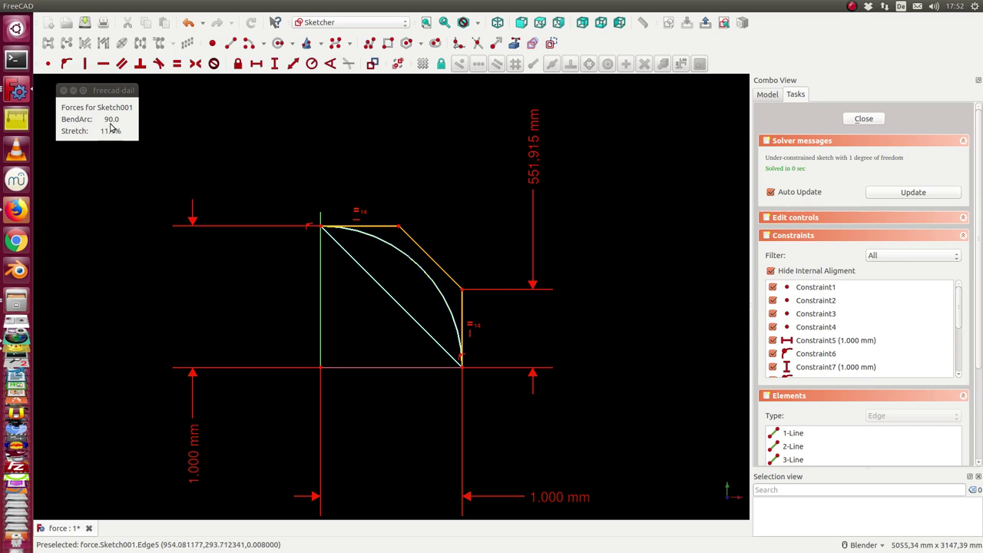
pyautogui.moveTo(100, 91)
pyautogui.mouseDown()
pyautogui.moveTo(271, 121)
pyautogui.moveTo(400, 123)
pyautogui.mouseUp()
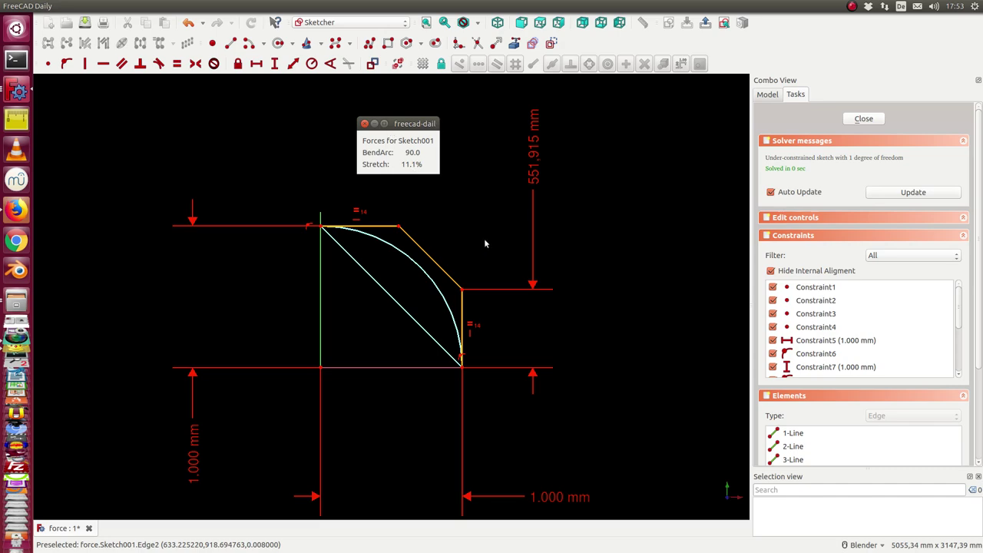
# Close Sketch001, delete the MyMonitor object and close its forces readout.
pyautogui.click(863, 119)
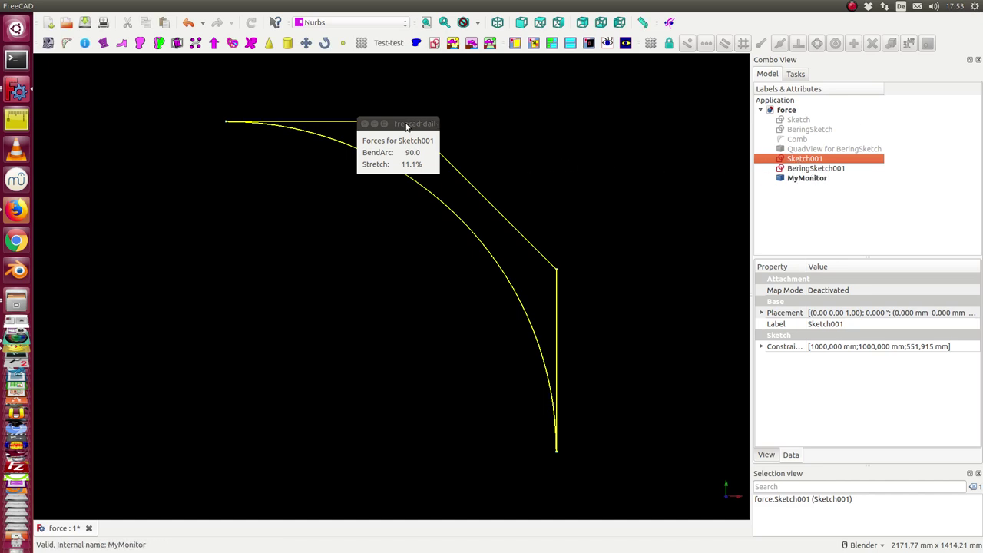
pyautogui.moveTo(406, 127); pyautogui.dragTo(109, 79)
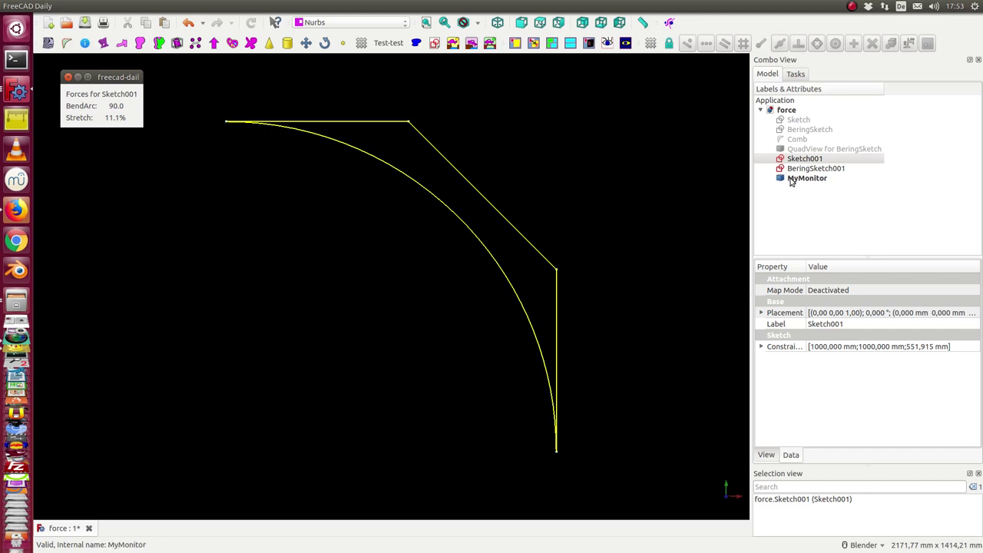
pyautogui.click(792, 178)
pyautogui.press('Delete')
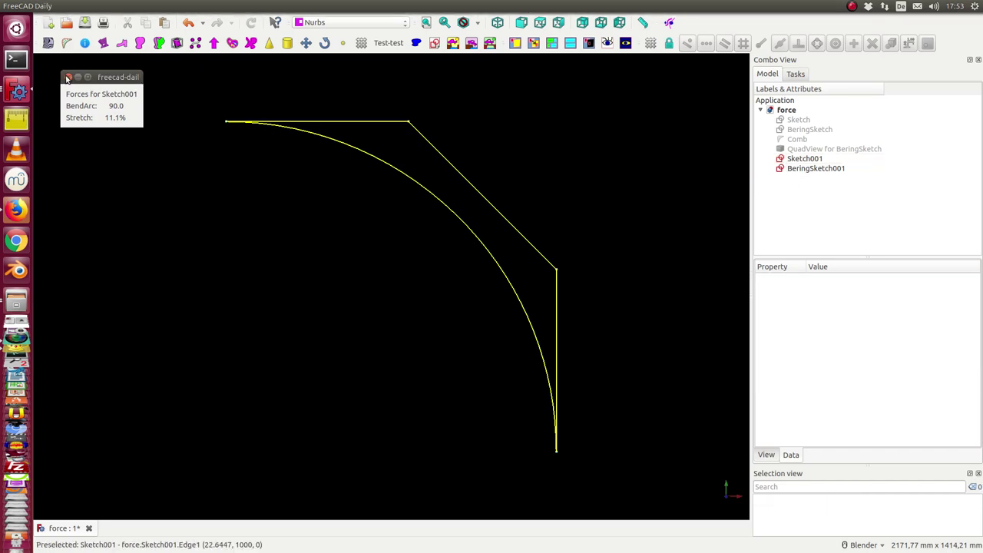
pyautogui.click(68, 77)
# Copy Sketch001 and BeringSketch001 with dependencies and paste them as Sketch002 and BeringSketch002.
pyautogui.click(819, 158)
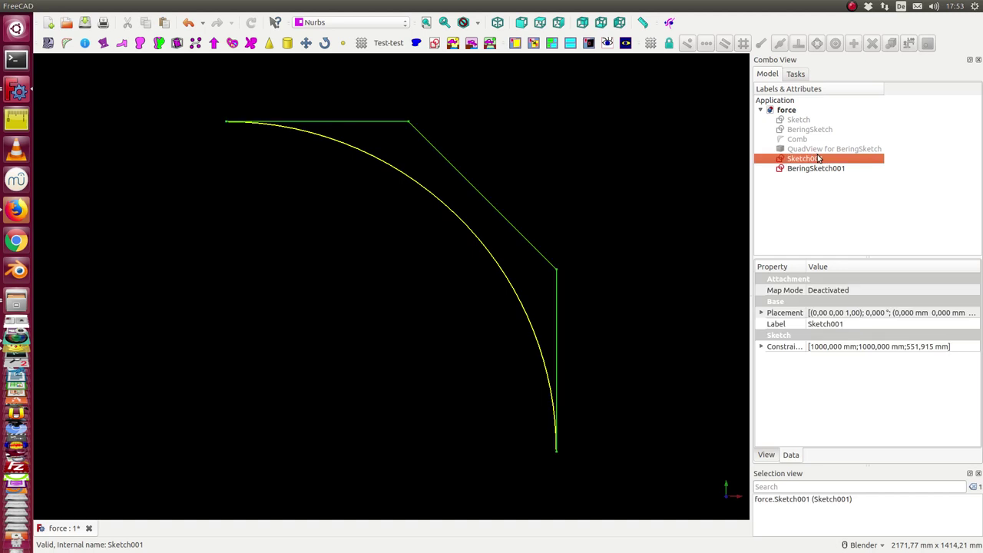
pyautogui.press('Down')
pyautogui.hotkey('ctrl', 'c')
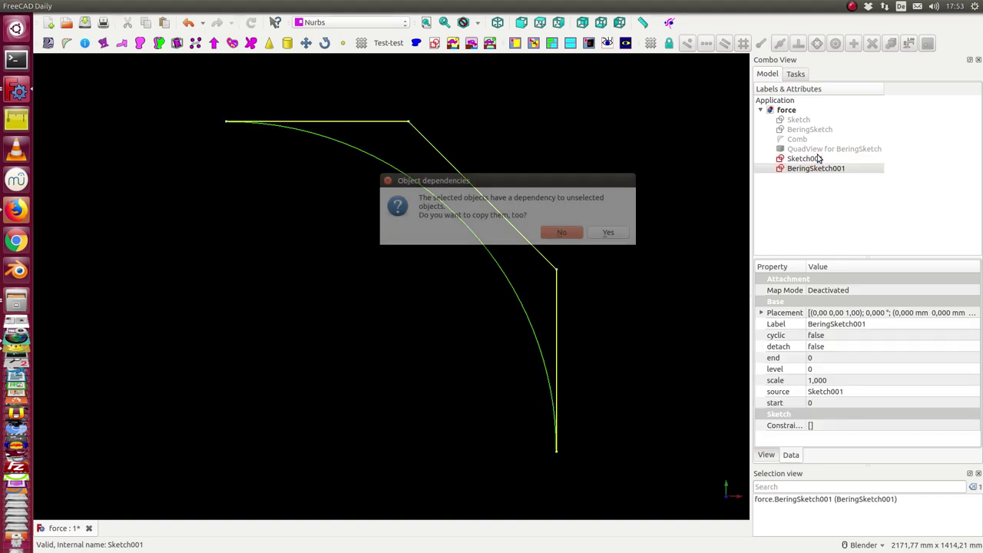
pyautogui.press('Tab')
pyautogui.press('Return')
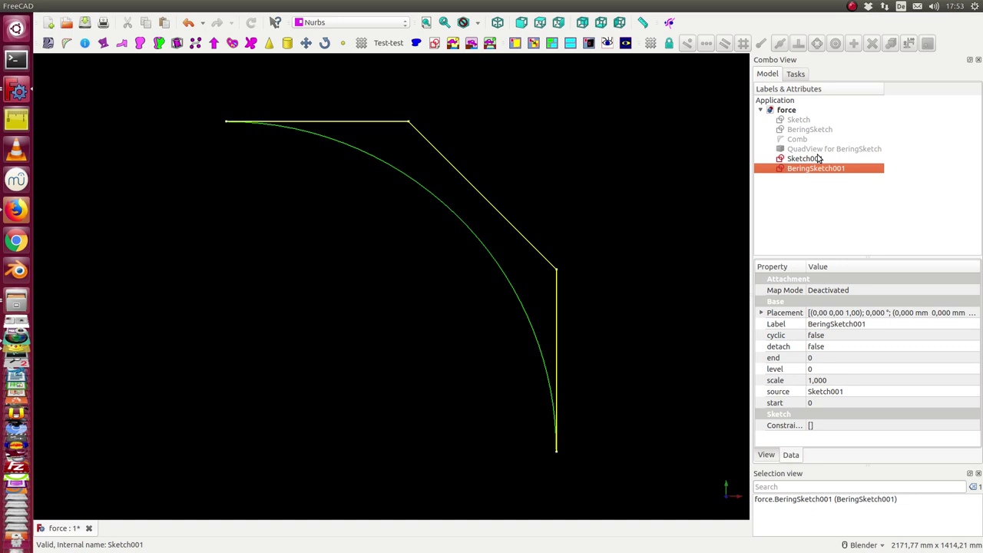
pyautogui.hotkey('ctrl', 'v')
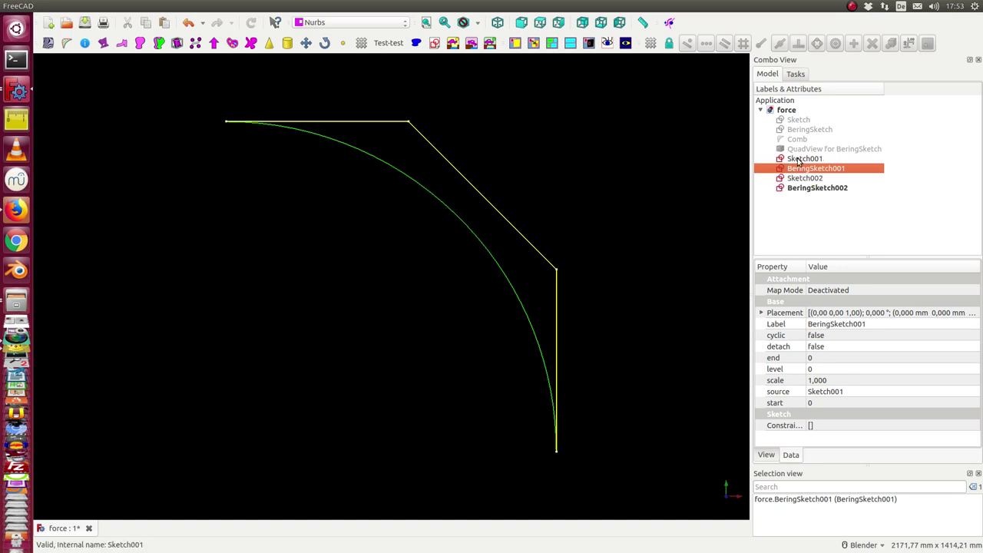
# Create a force monitor for Sketch002 and BeringSketch002 and move its readout lower.
pyautogui.click(805, 160)
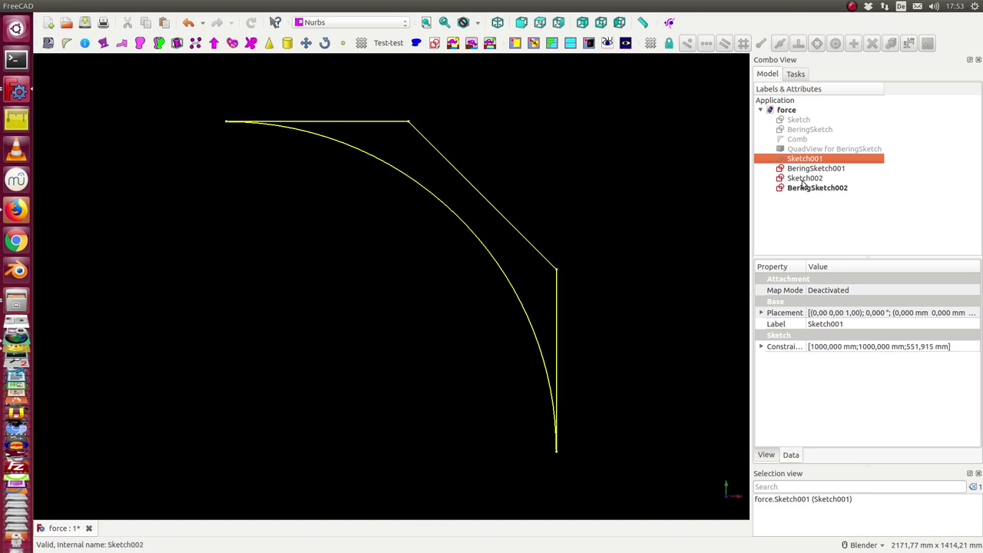
pyautogui.click(804, 179)
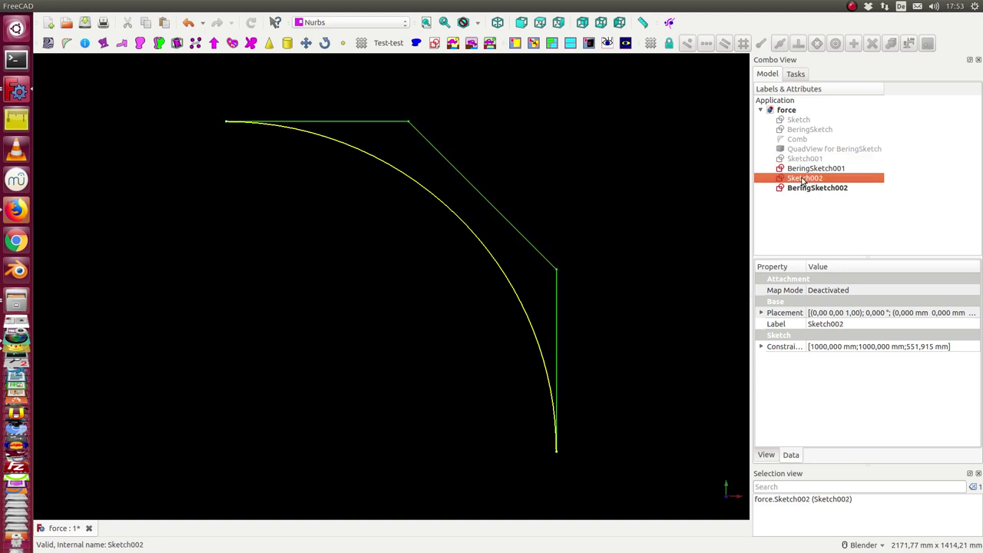
pyautogui.keyDown('ctrl'); pyautogui.click(802, 191); pyautogui.keyUp('ctrl')
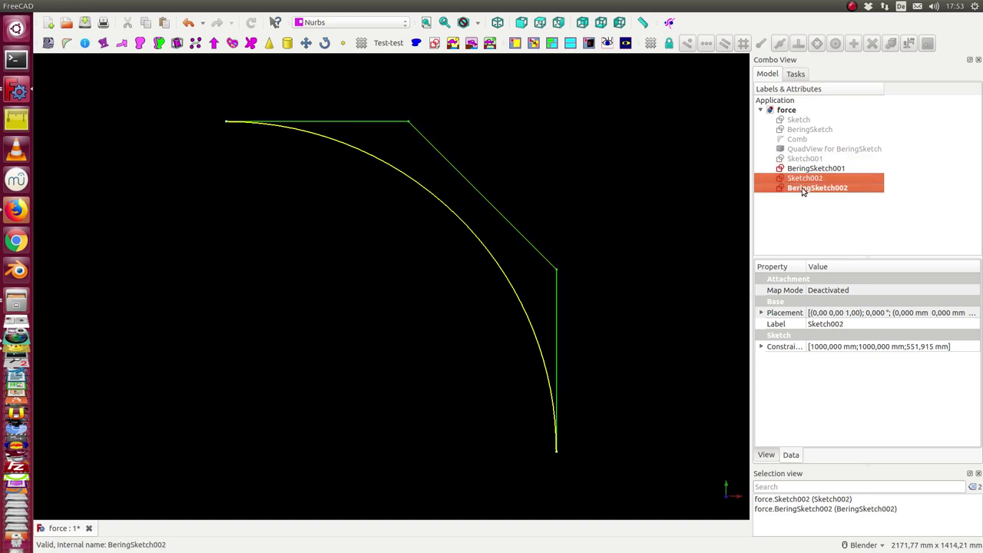
pyautogui.click(616, 6)
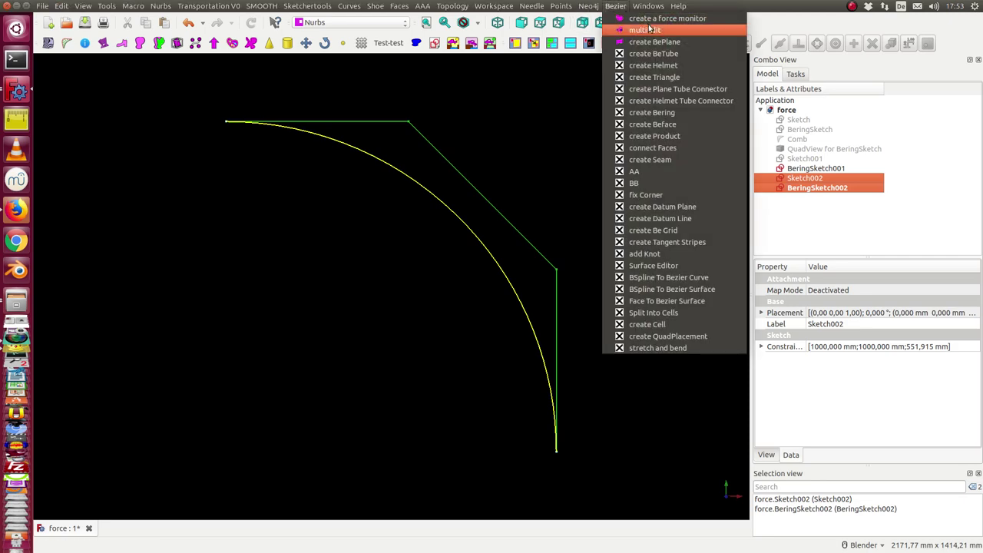
pyautogui.click(642, 27)
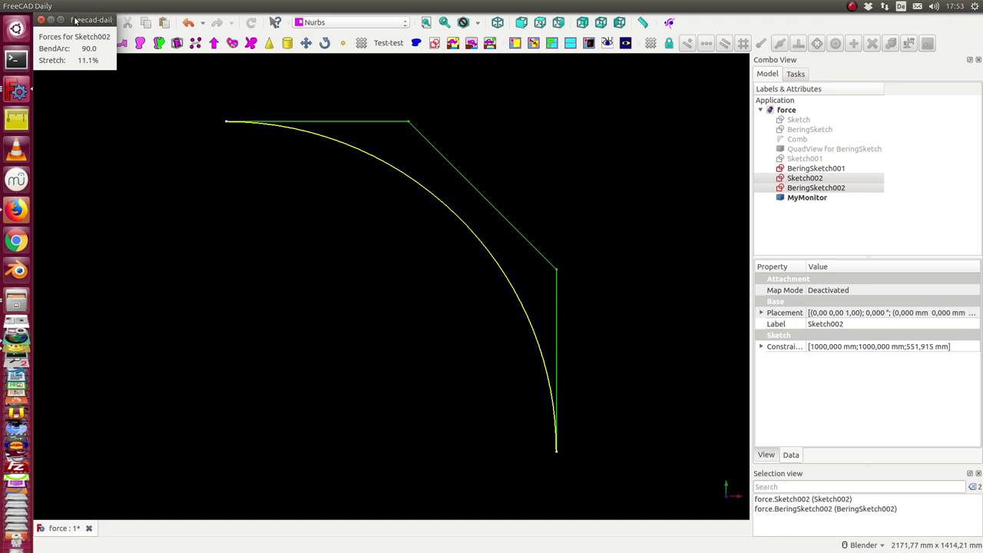
pyautogui.moveTo(74, 20); pyautogui.dragTo(112, 172)
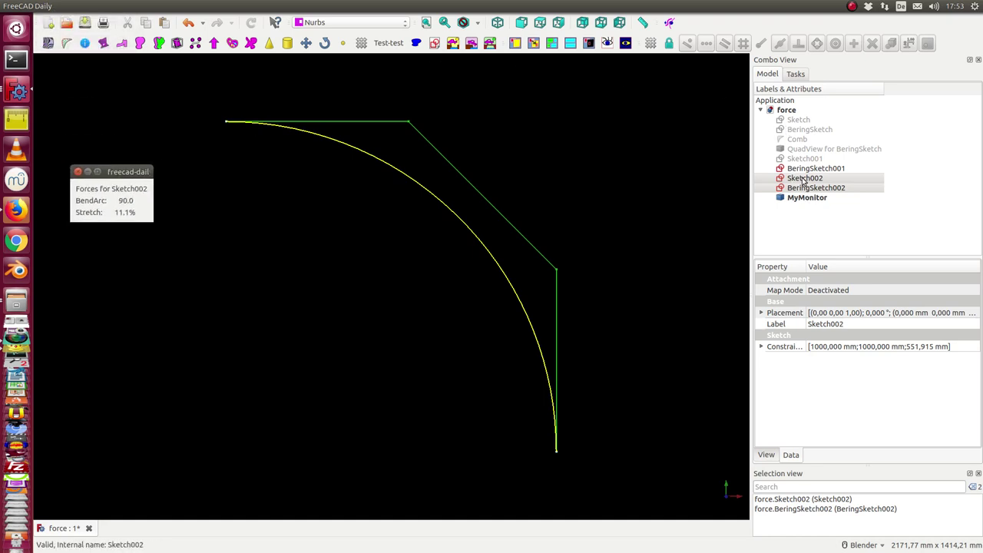
pyautogui.click(803, 181)
# Open Sketch002 and delete its 551.915 mm height dimension.
pyautogui.doubleClick(803, 179)
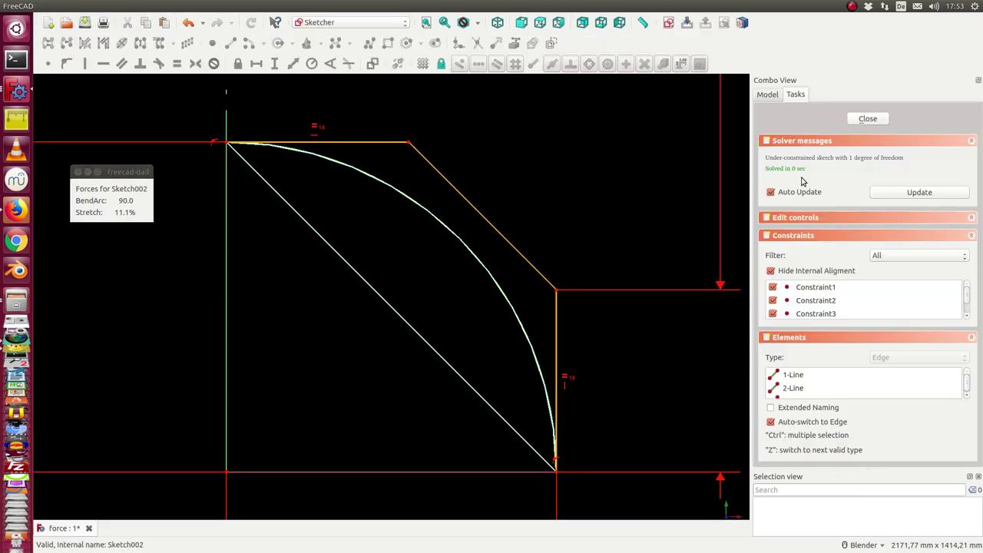
pyautogui.scroll(-3, 434, 215)
pyautogui.scroll(-1, 460, 213)
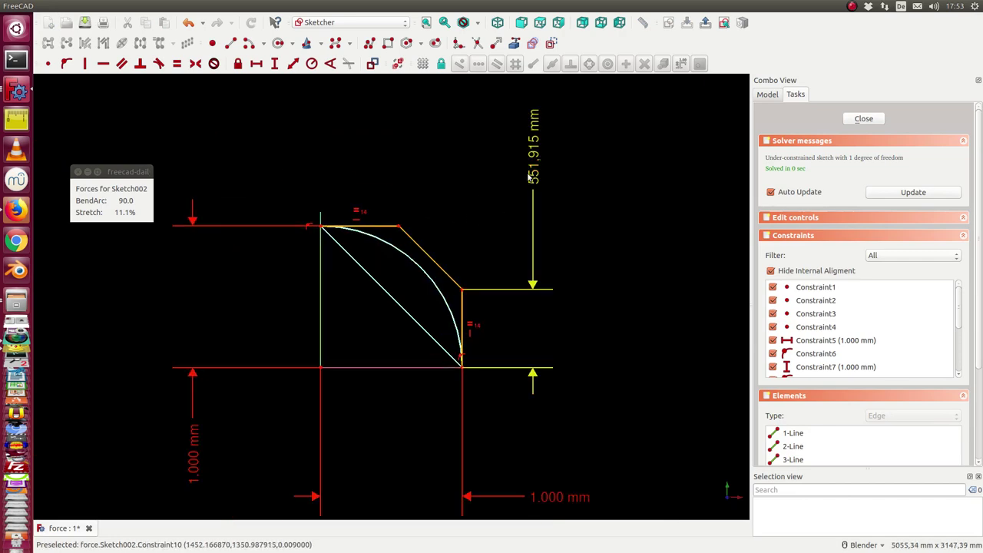
pyautogui.click(485, 218)
pyautogui.press('Delete')
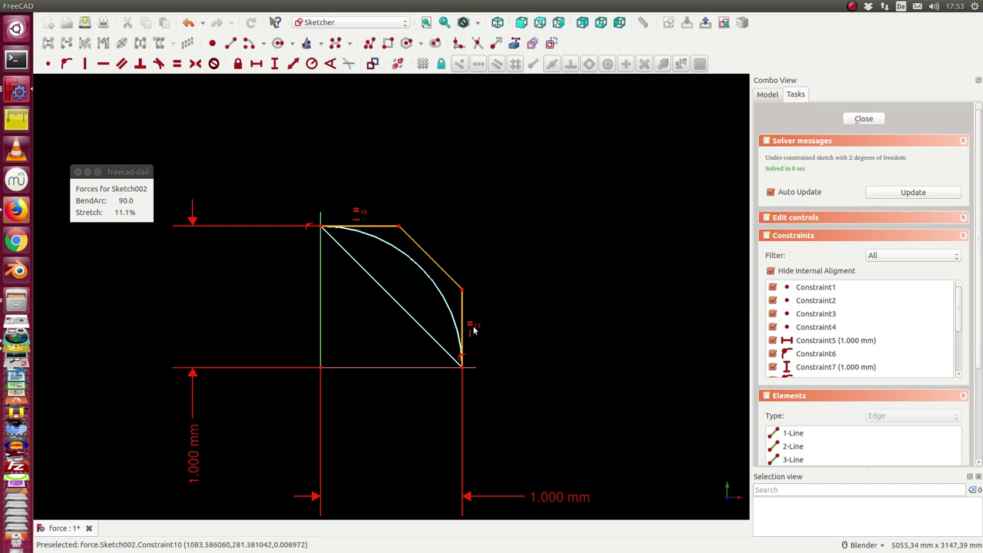
# Delete equal-length Constraint13, Constraint12 and horizontal Constraint9 from the constraint list.
pyautogui.scroll(-3, 776, 307)
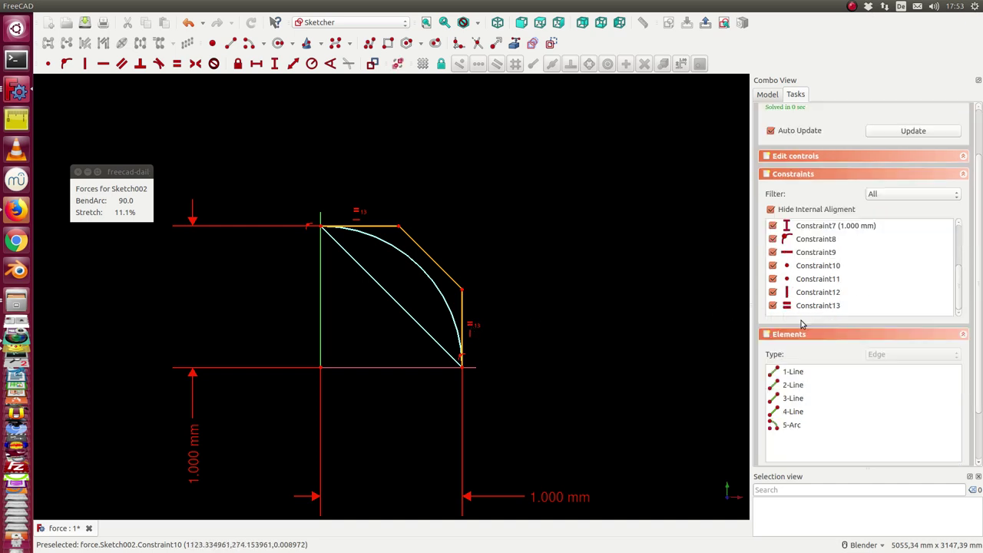
pyautogui.scroll(-1, 804, 286)
pyautogui.click(806, 275)
pyautogui.press('Delete')
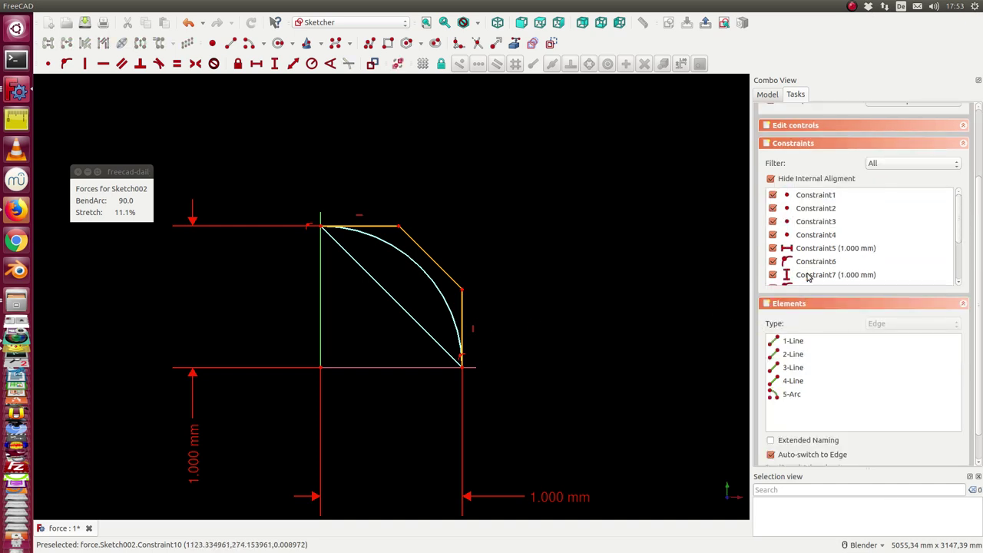
pyautogui.scroll(-3, 827, 266)
pyautogui.click(807, 244)
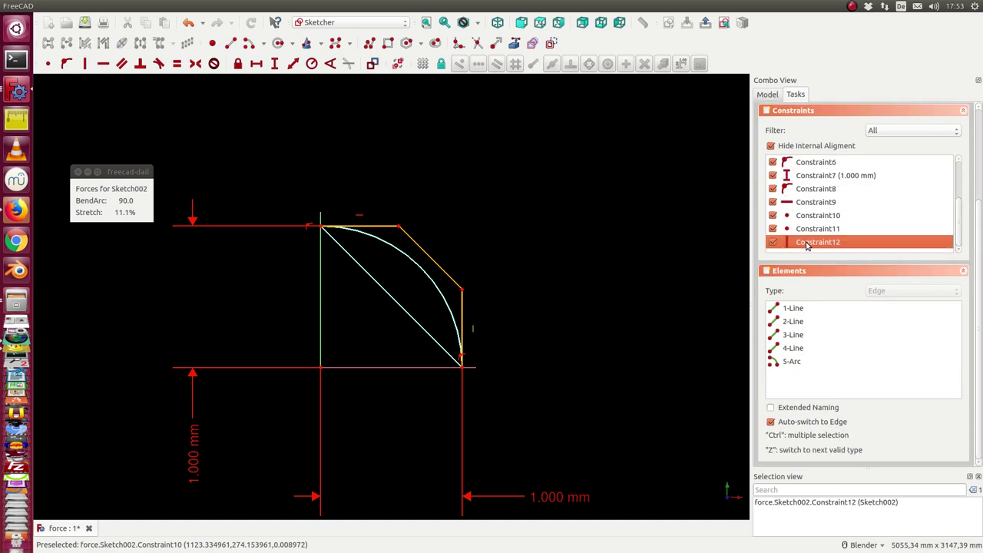
pyautogui.press('Delete')
pyautogui.click(811, 229)
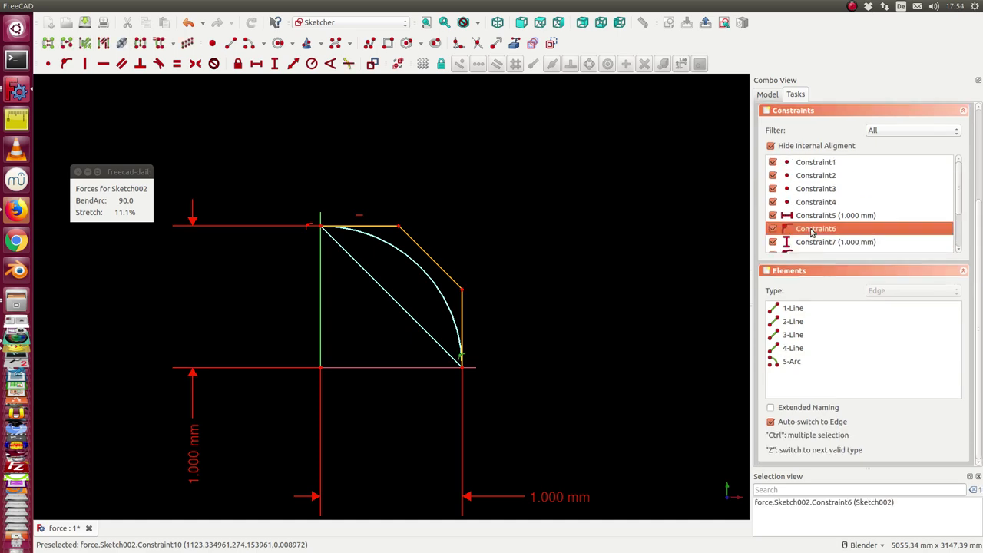
pyautogui.scroll(-1, 812, 234)
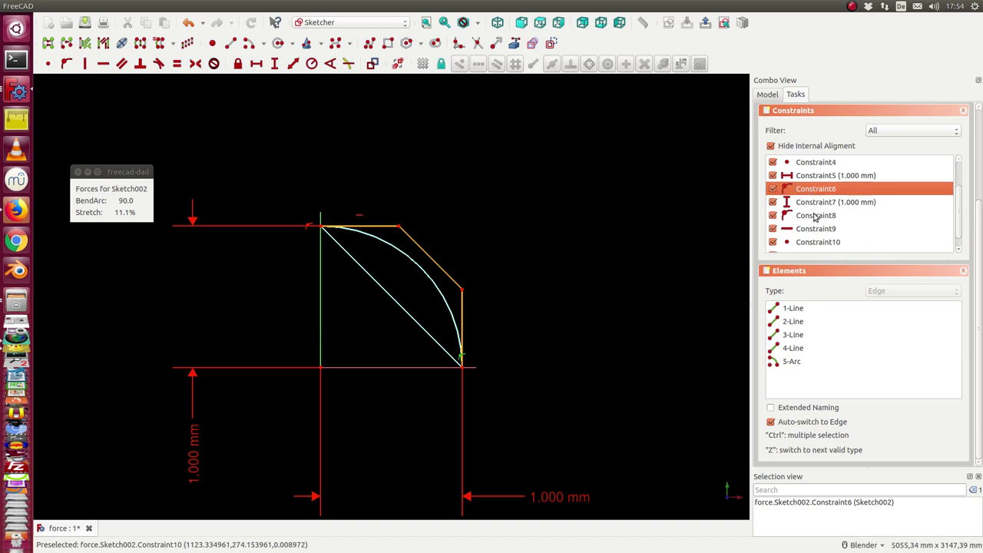
pyautogui.click(814, 230)
pyautogui.press('Delete')
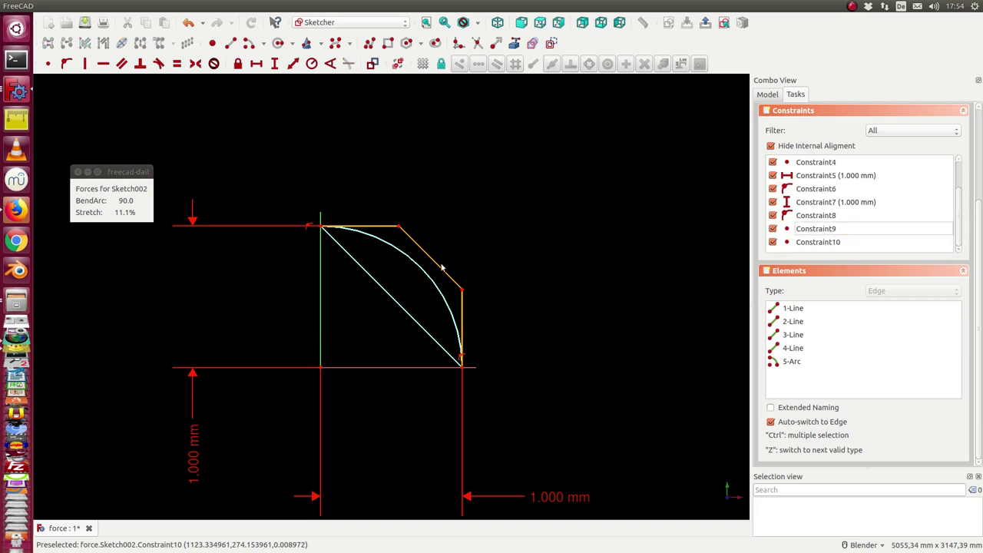
# Pull Sketch002's slanted control edge outward, then drag the poles in toward the chord and back out.
pyautogui.moveTo(441, 267); pyautogui.dragTo(466, 247)
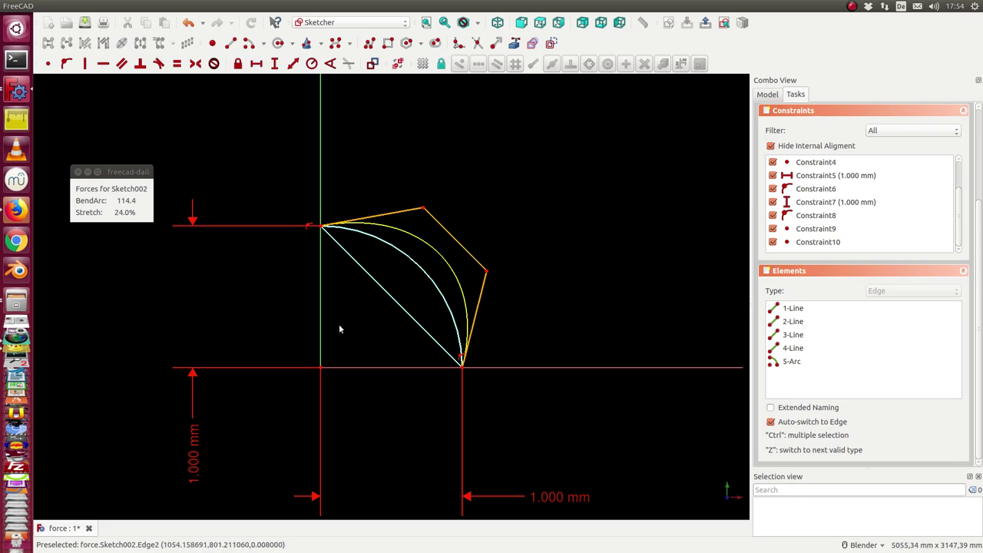
pyautogui.moveTo(262, 332)
pyautogui.keyDown('shift'); pyautogui.mouseDown(button='middle')
pyautogui.moveTo(323, 303)
pyautogui.moveTo(302, 305)
pyautogui.moveTo(296, 325)
pyautogui.mouseUp(button='middle'); pyautogui.keyUp('shift')
pyautogui.scroll(2, 303, 306)
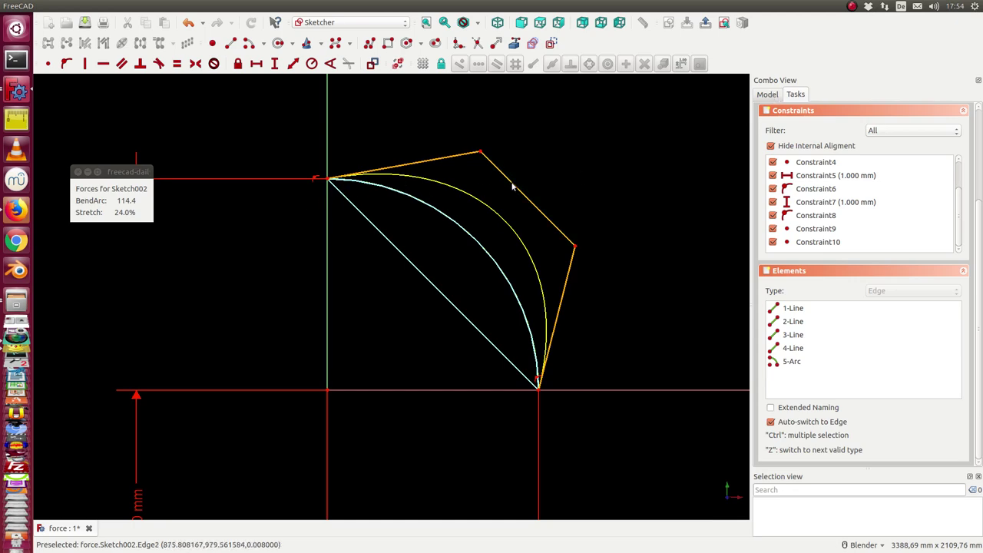
pyautogui.moveTo(514, 186); pyautogui.dragTo(414, 270)
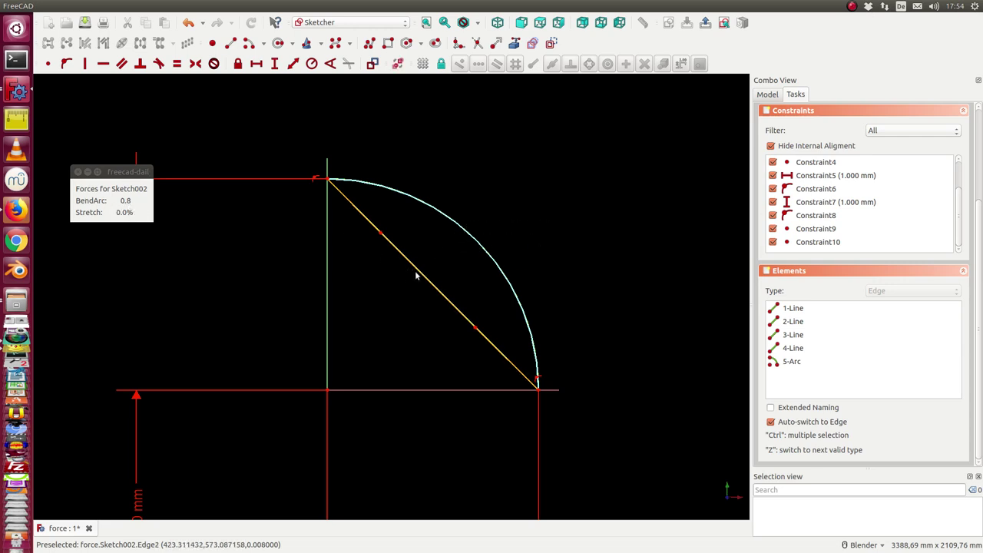
pyautogui.moveTo(417, 274)
pyautogui.mouseDown()
pyautogui.moveTo(461, 229)
pyautogui.moveTo(564, 226)
pyautogui.moveTo(648, 294)
pyautogui.moveTo(637, 313)
pyautogui.mouseUp()
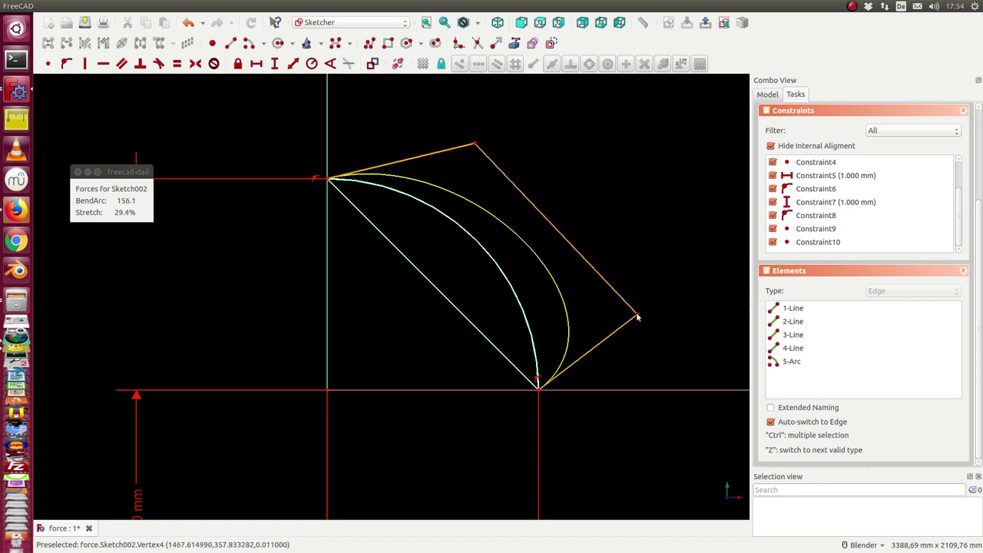
# Raise the top pole and push the control polygon outward until BendArc reads 180.8, Stretch 31.2%.
pyautogui.moveTo(474, 145); pyautogui.dragTo(436, 93)
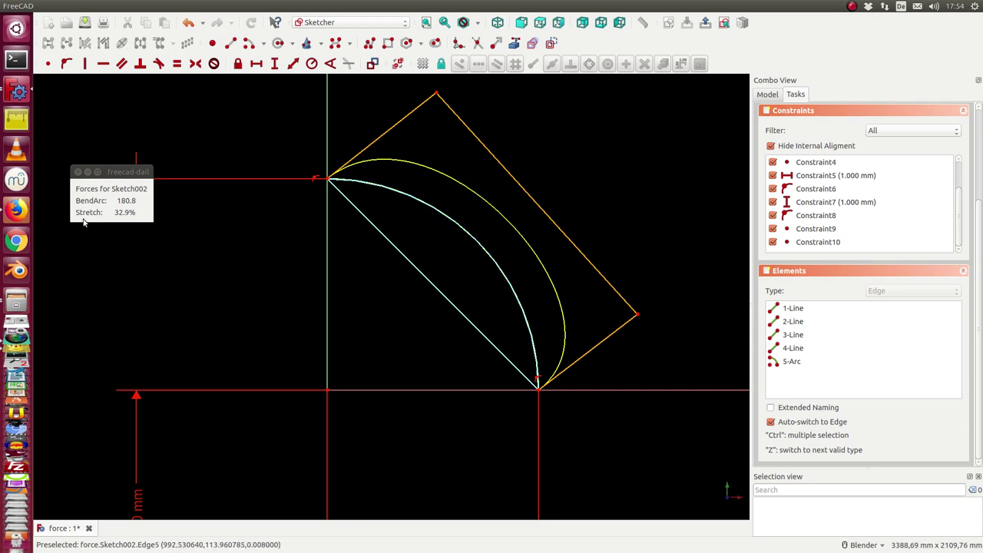
pyautogui.scroll(-2, 181, 275)
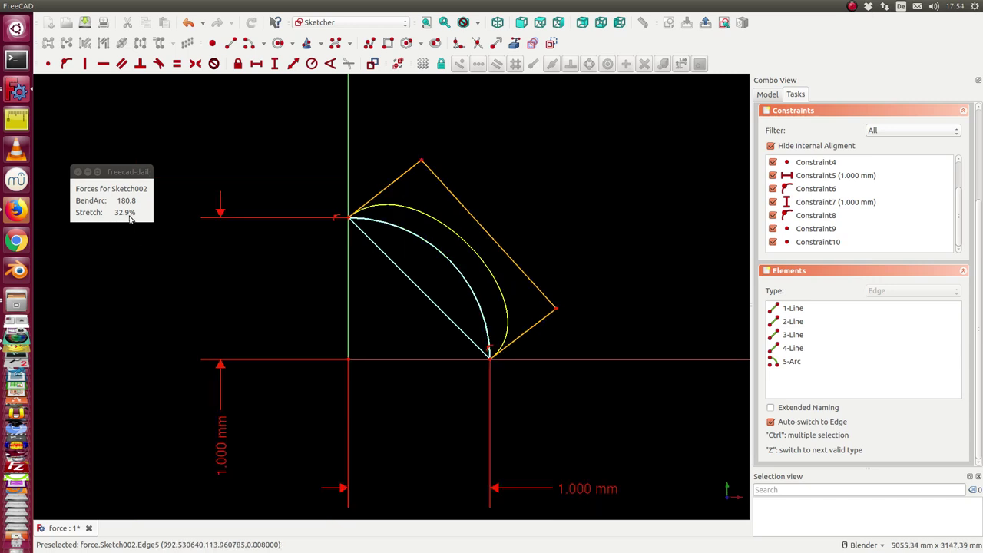
pyautogui.moveTo(483, 225); pyautogui.dragTo(578, 152)
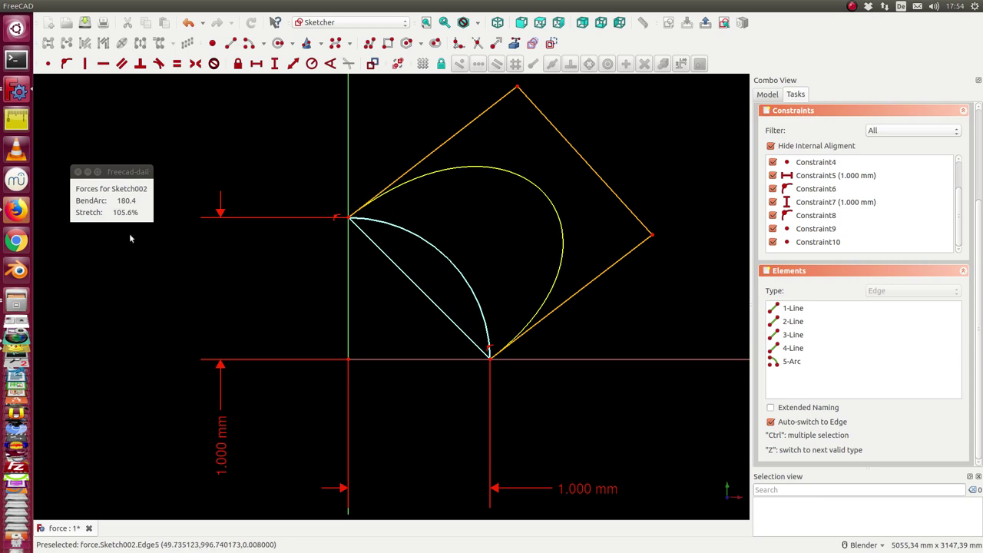
pyautogui.moveTo(576, 150)
pyautogui.mouseDown()
pyautogui.moveTo(589, 133)
pyautogui.moveTo(500, 220)
pyautogui.mouseUp()
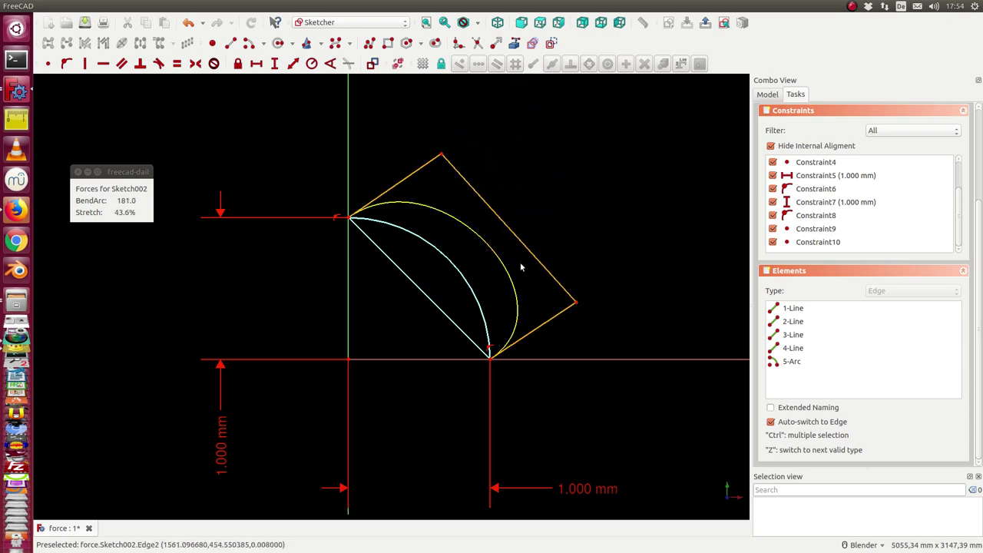
pyautogui.moveTo(498, 215); pyautogui.dragTo(472, 222)
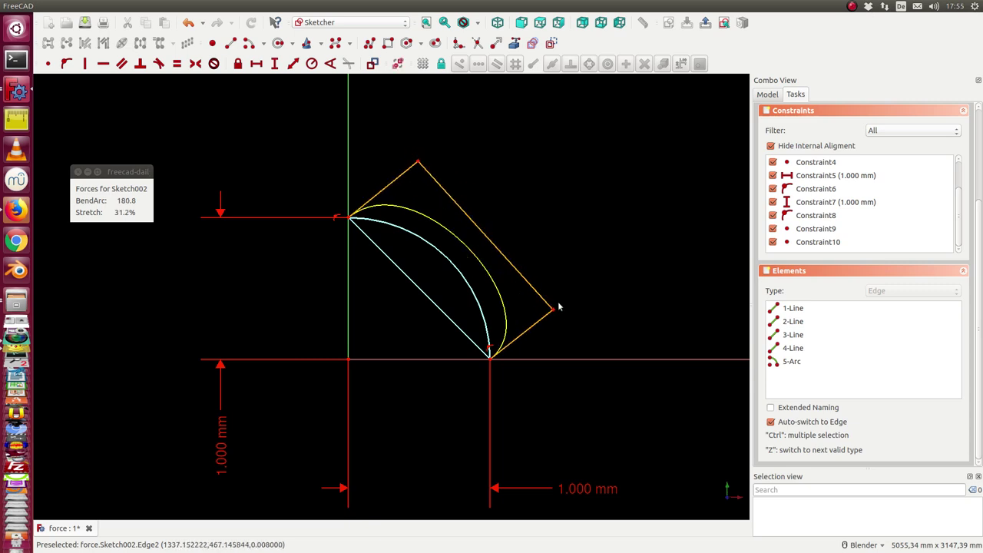
# Reposition the corner, lower and top poles, then pull the middle polygon segment far outward (BendArc 134.1, Stretch 63.5%).
pyautogui.moveTo(553, 309)
pyautogui.mouseDown()
pyautogui.moveTo(595, 378)
pyautogui.moveTo(559, 449)
pyautogui.moveTo(538, 458)
pyautogui.mouseUp()
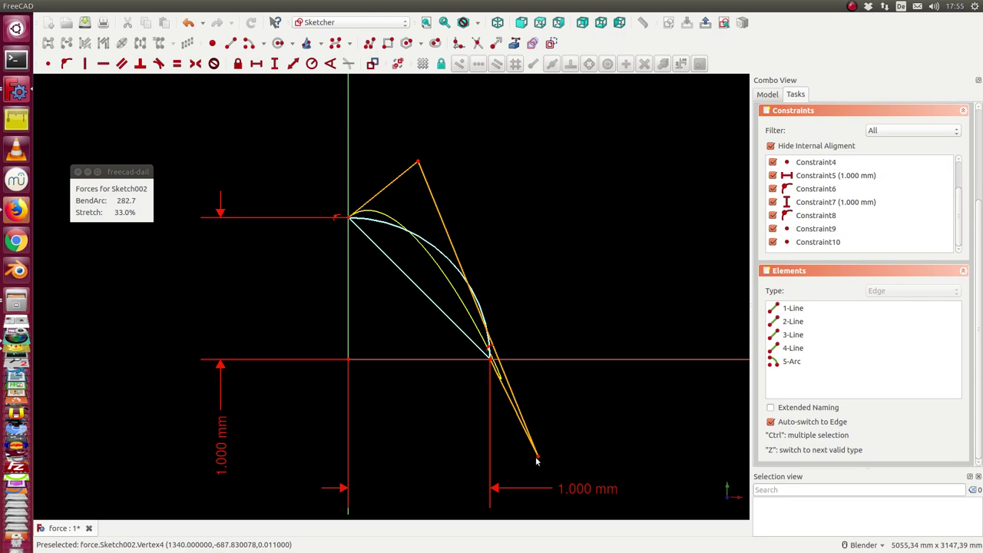
pyautogui.moveTo(539, 458)
pyautogui.mouseDown()
pyautogui.moveTo(493, 470)
pyautogui.moveTo(406, 458)
pyautogui.mouseUp()
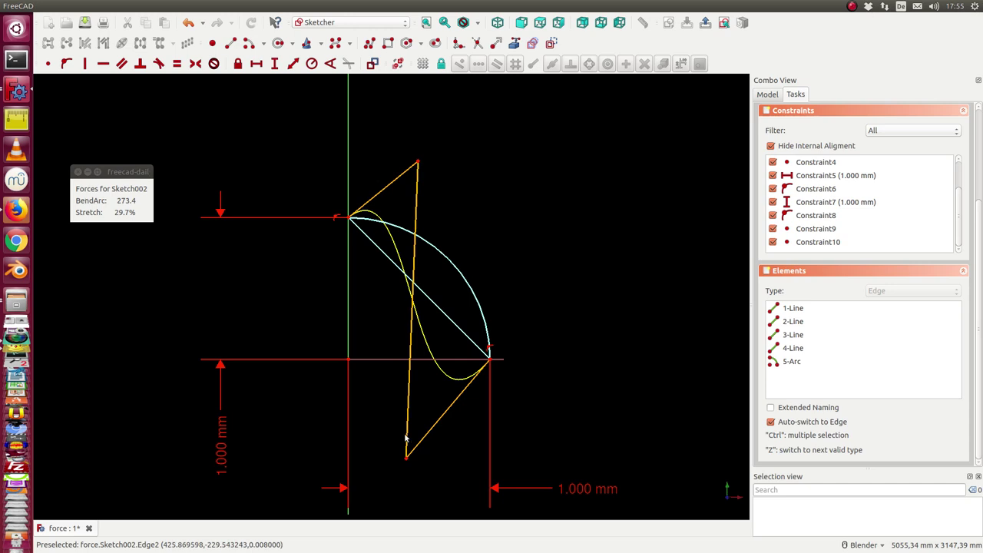
pyautogui.moveTo(406, 459); pyautogui.dragTo(403, 347)
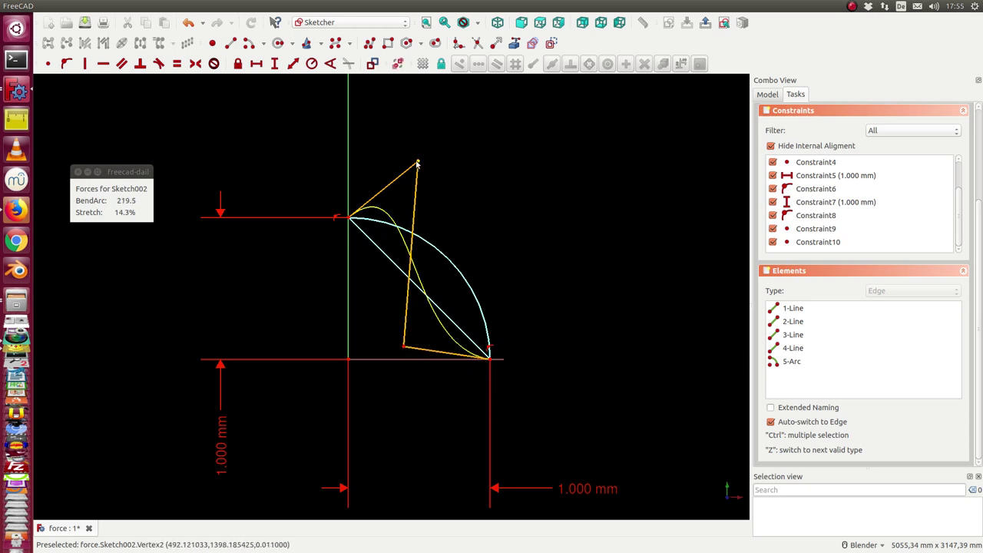
pyautogui.moveTo(418, 163); pyautogui.dragTo(420, 252)
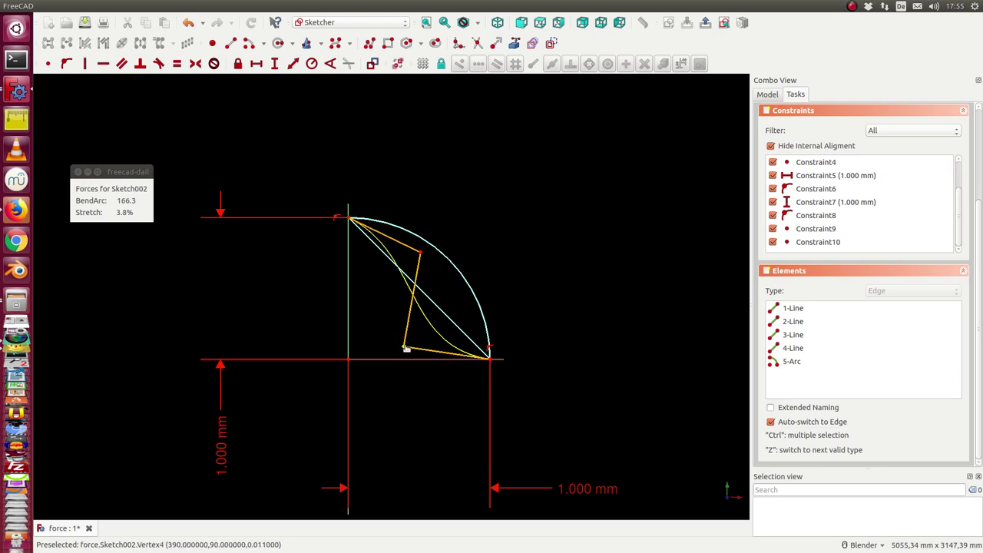
pyautogui.moveTo(405, 347)
pyautogui.mouseDown()
pyautogui.moveTo(408, 322)
pyautogui.moveTo(439, 309)
pyautogui.mouseUp()
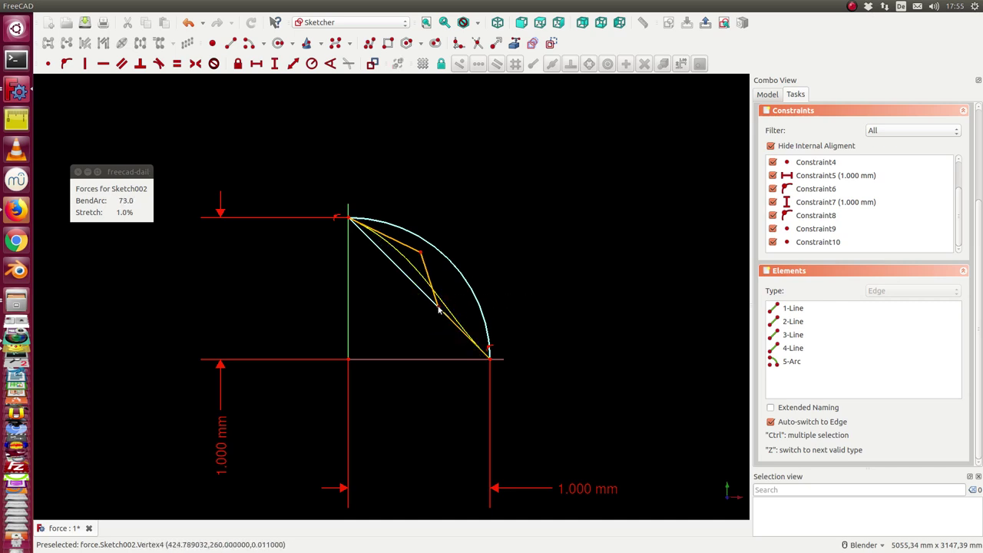
pyautogui.moveTo(420, 253); pyautogui.dragTo(399, 264)
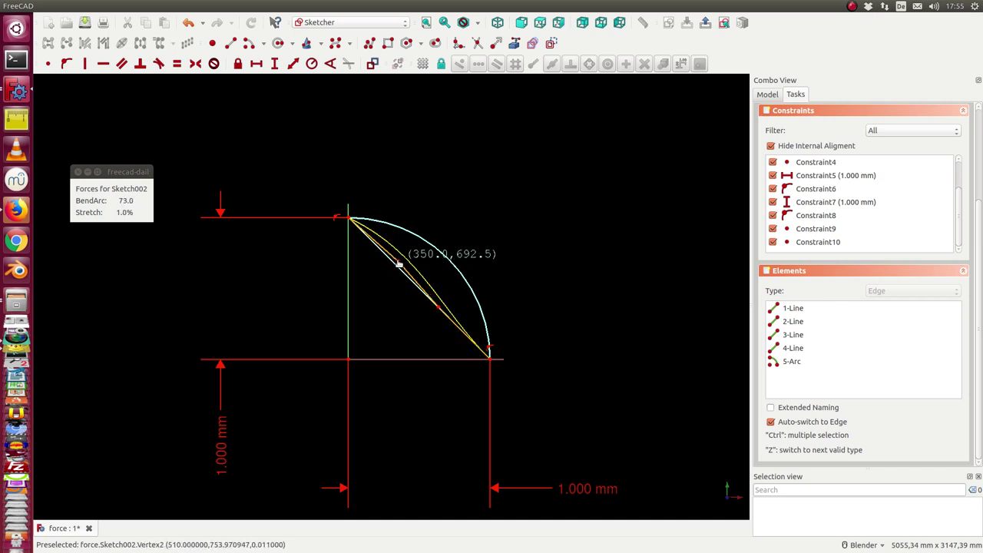
pyautogui.moveTo(438, 308); pyautogui.dragTo(432, 313)
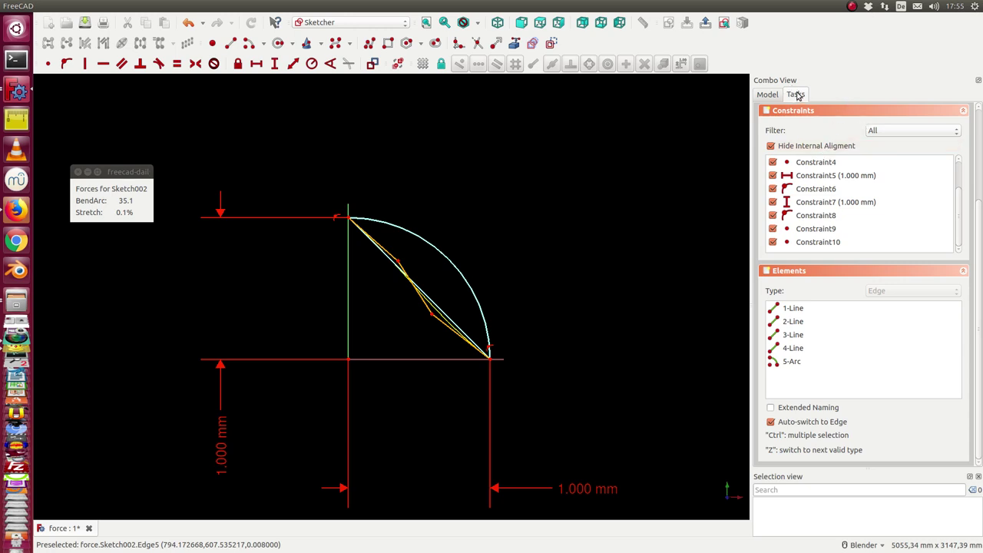
pyautogui.moveTo(417, 289); pyautogui.dragTo(559, 199)
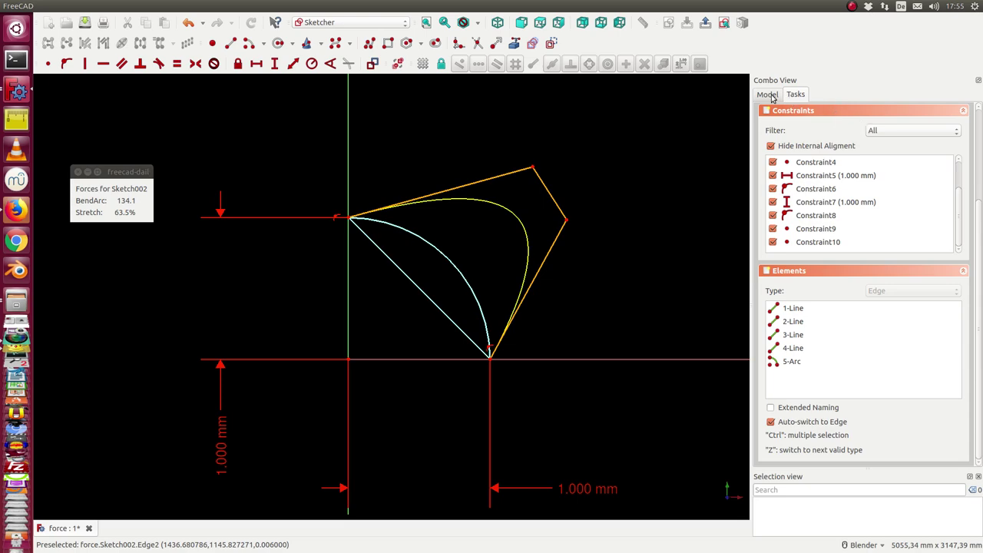
# Close Sketch002 and select BeringSketch002 to view its properties with Sketch002 as source.
pyautogui.scroll(2, 825, 125)
pyautogui.scroll(1, 870, 117)
pyautogui.click(803, 119)
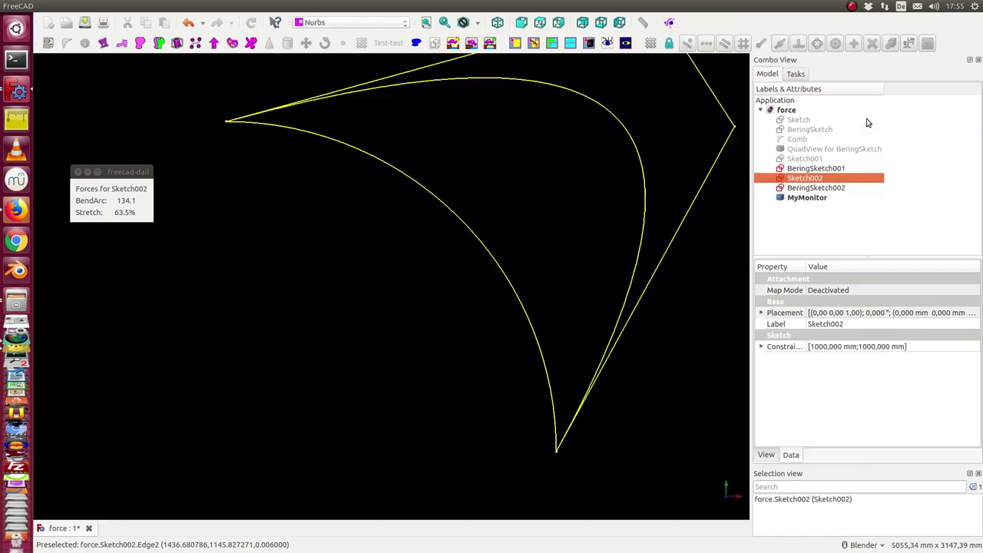
pyautogui.scroll(-4, 698, 184)
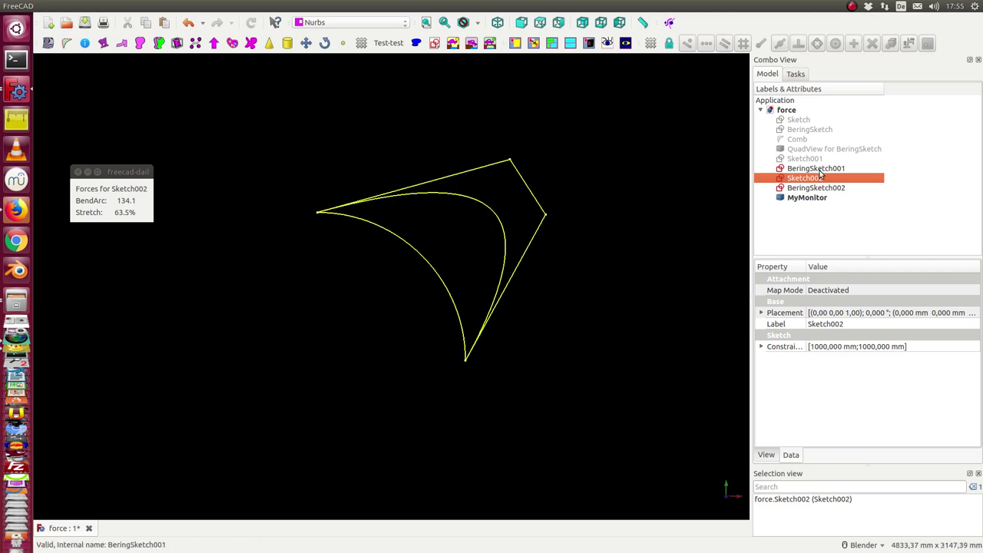
pyautogui.click(811, 189)
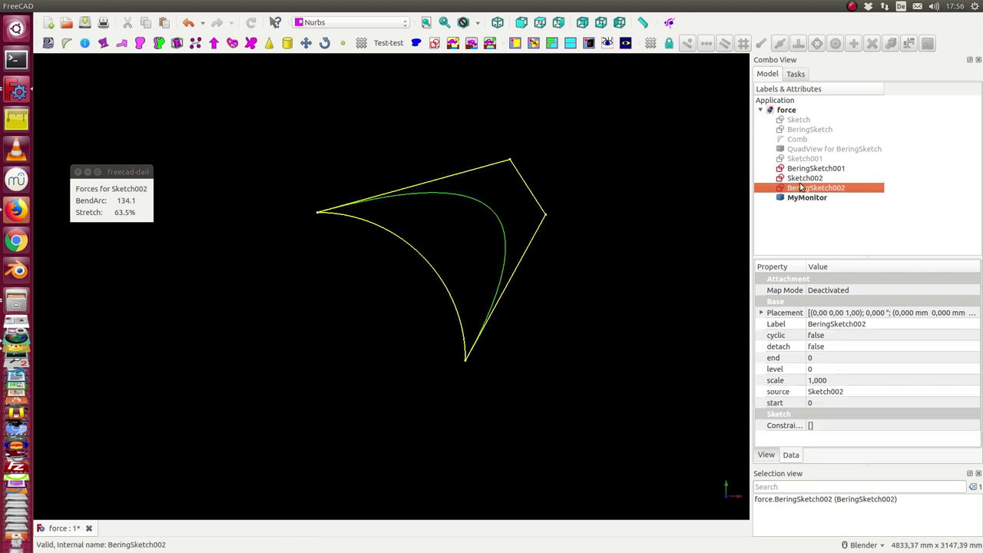
# Add curvature comb Comb001 to BeringSketch002, hide Sketch002, and select BeringSketch001 for the next comb.
pyautogui.click(68, 44)
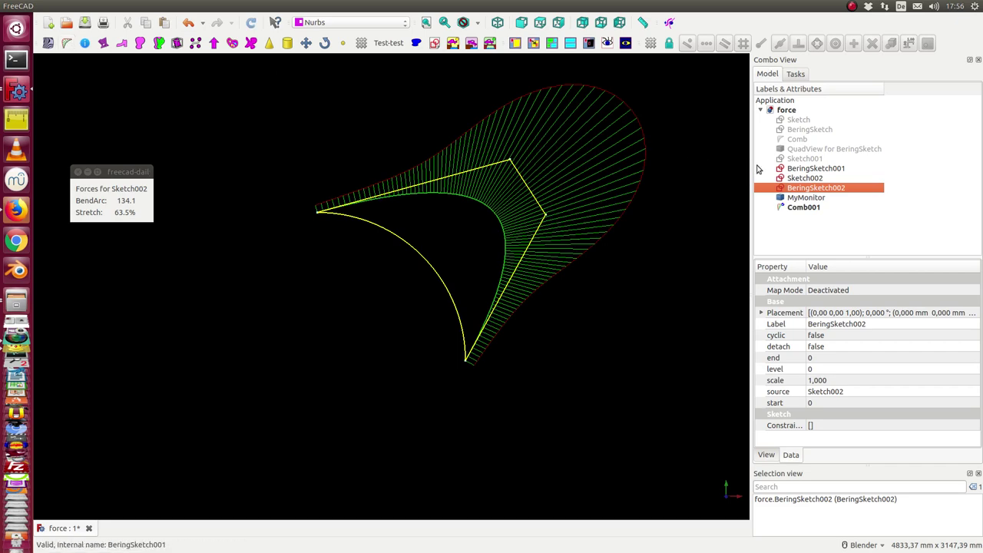
pyautogui.click(801, 179)
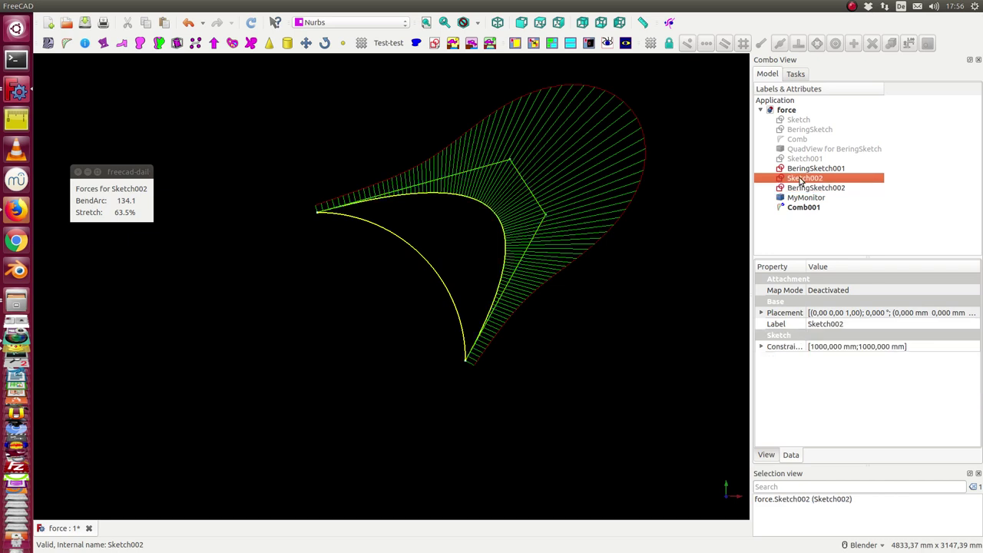
pyautogui.press('space')
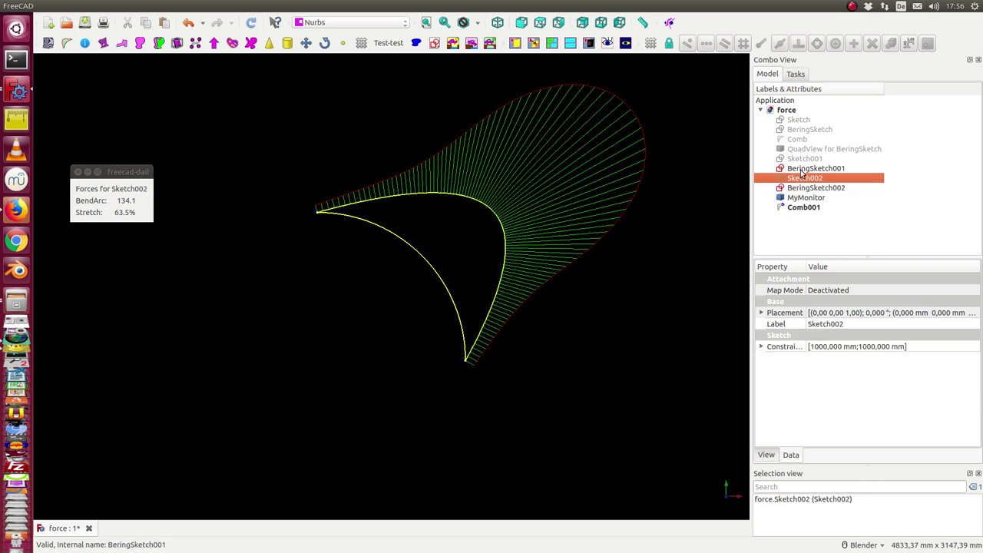
pyautogui.click(801, 169)
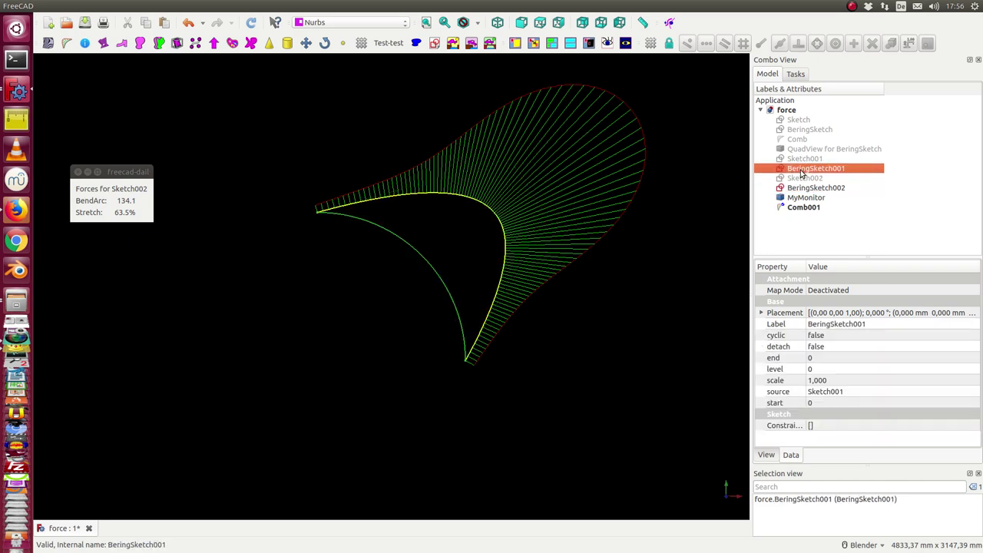